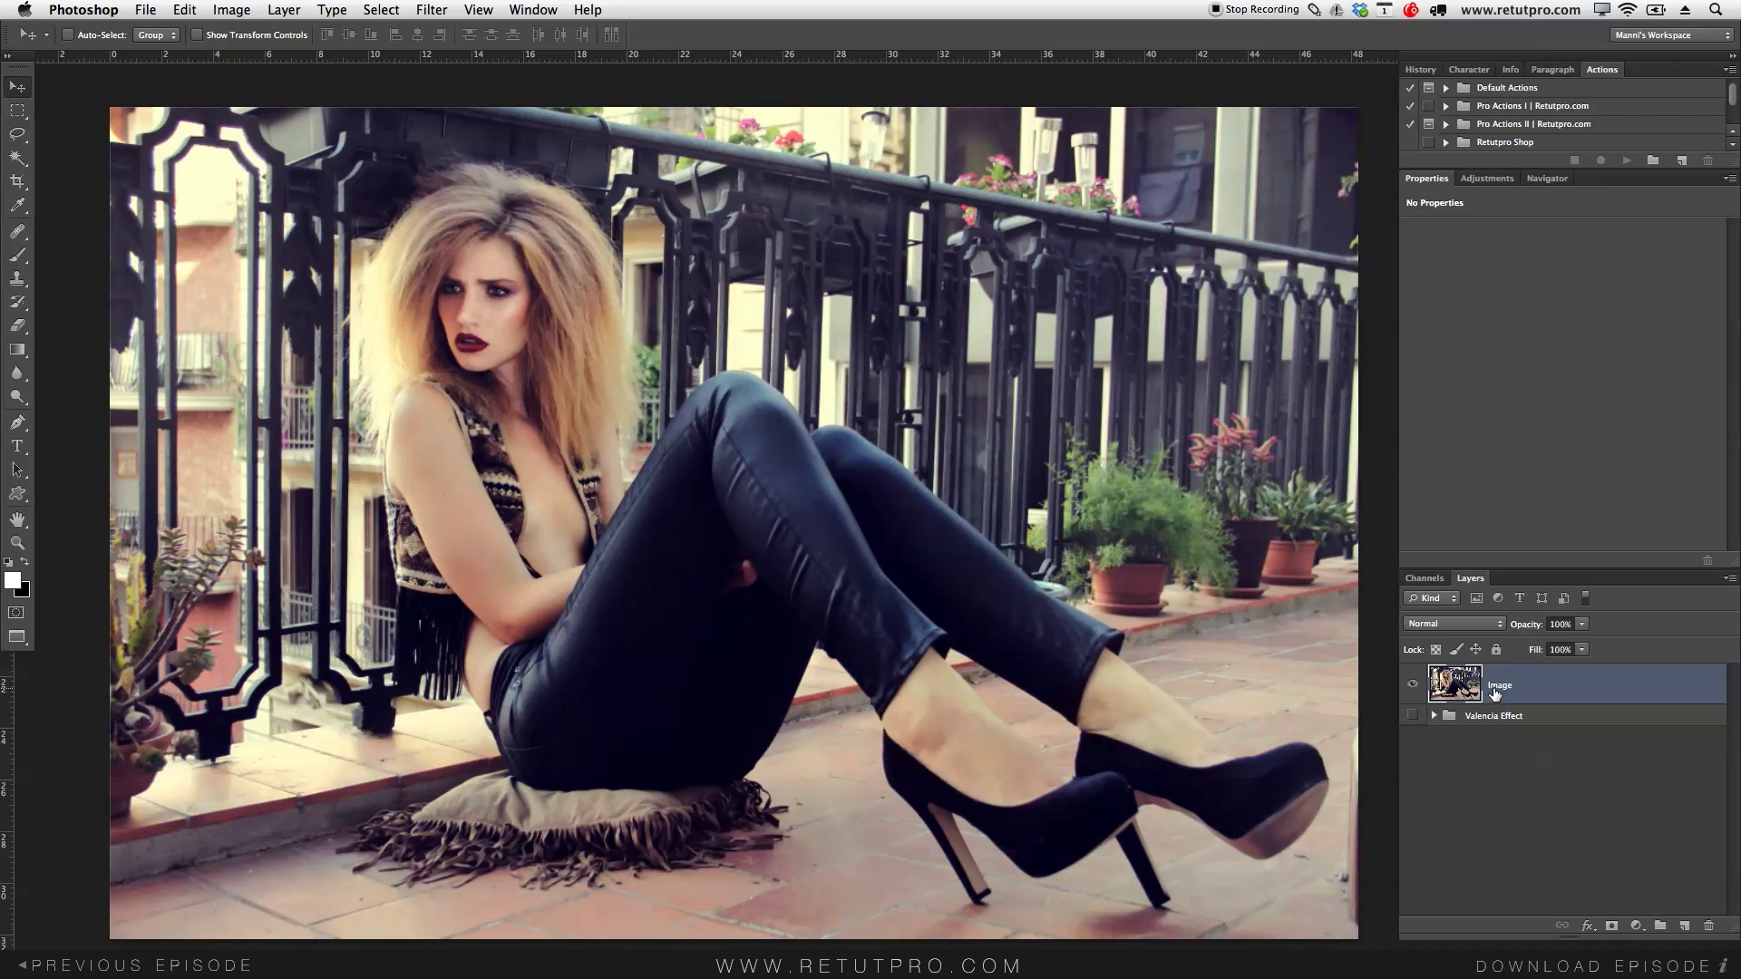
Step: Add a Gradient Map adjustment above the Image layer using the Orange, Yellow, Orange gradient preset
left_click(1489, 178)
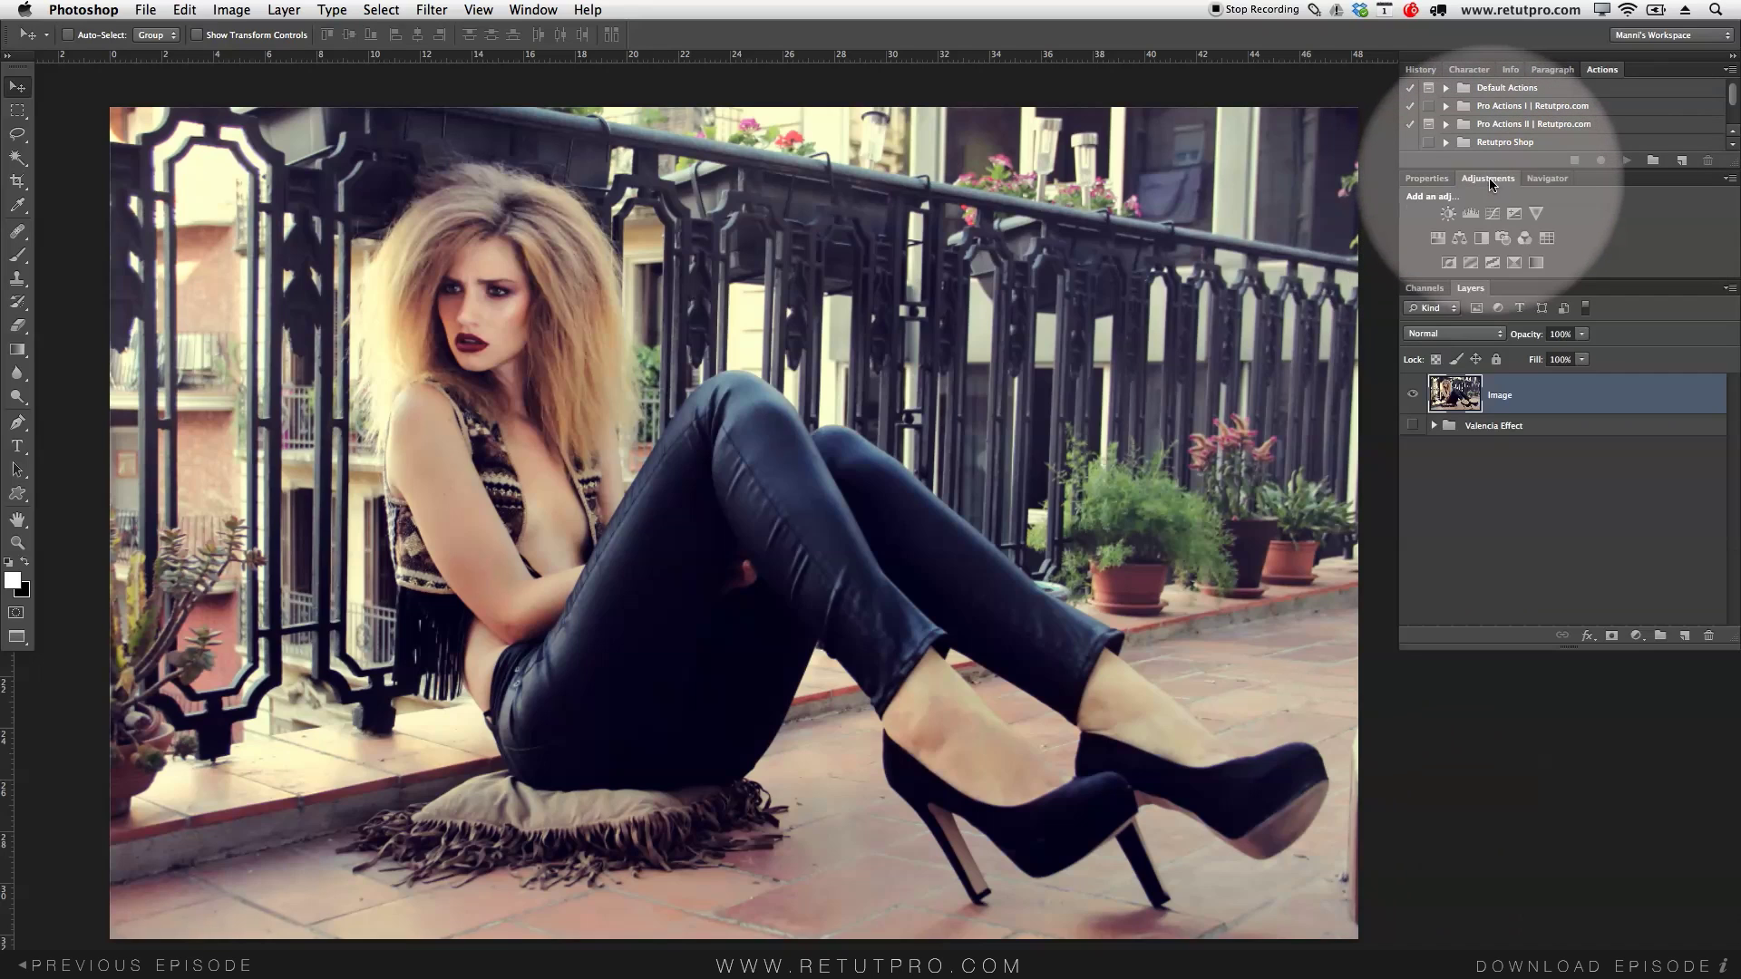
left_click(1537, 263)
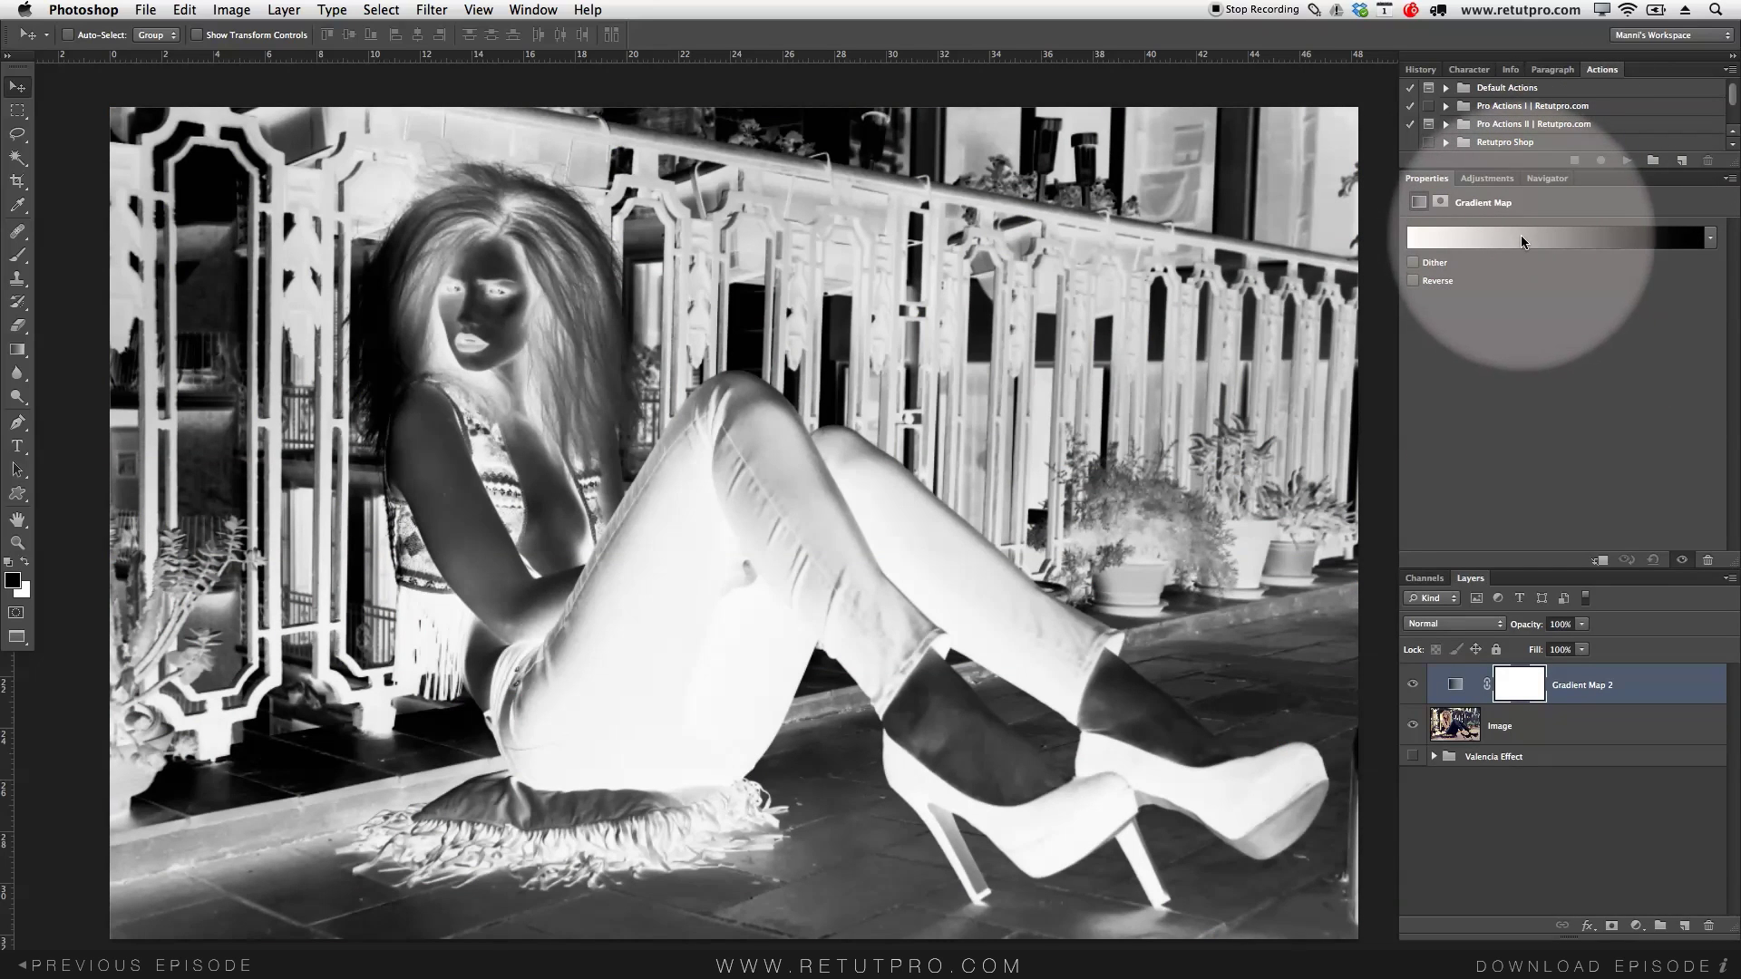
left_click(1522, 234)
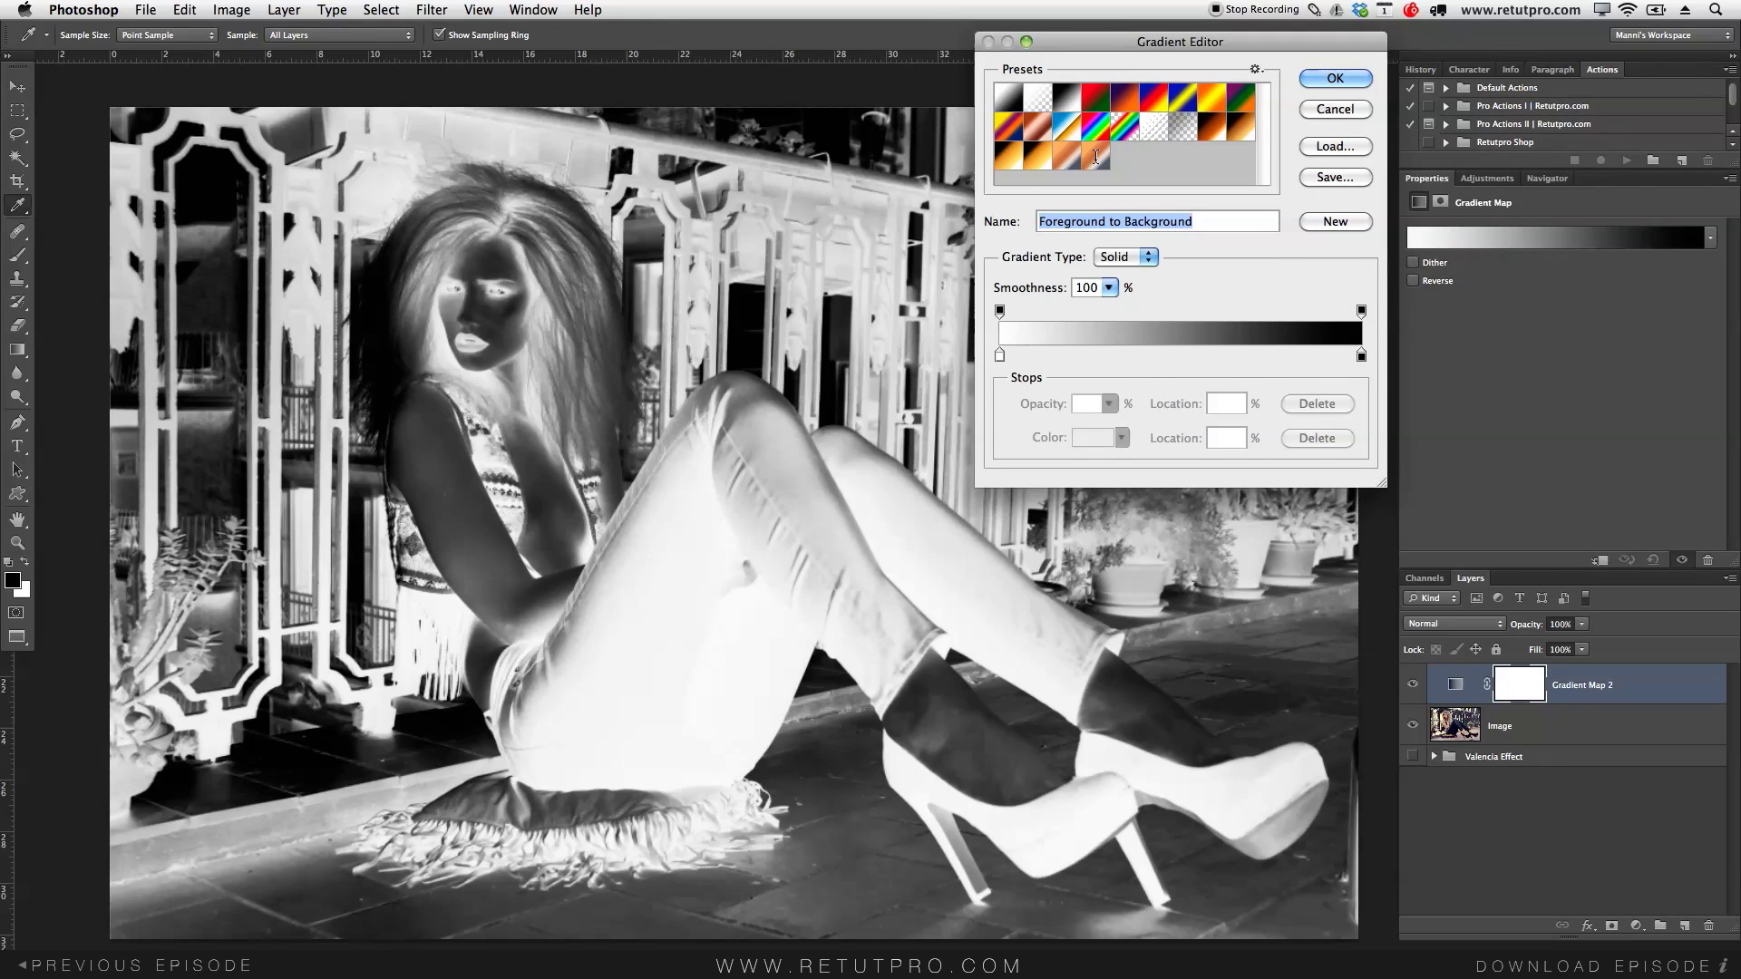
left_click_drag(1156, 47, 1154, 51)
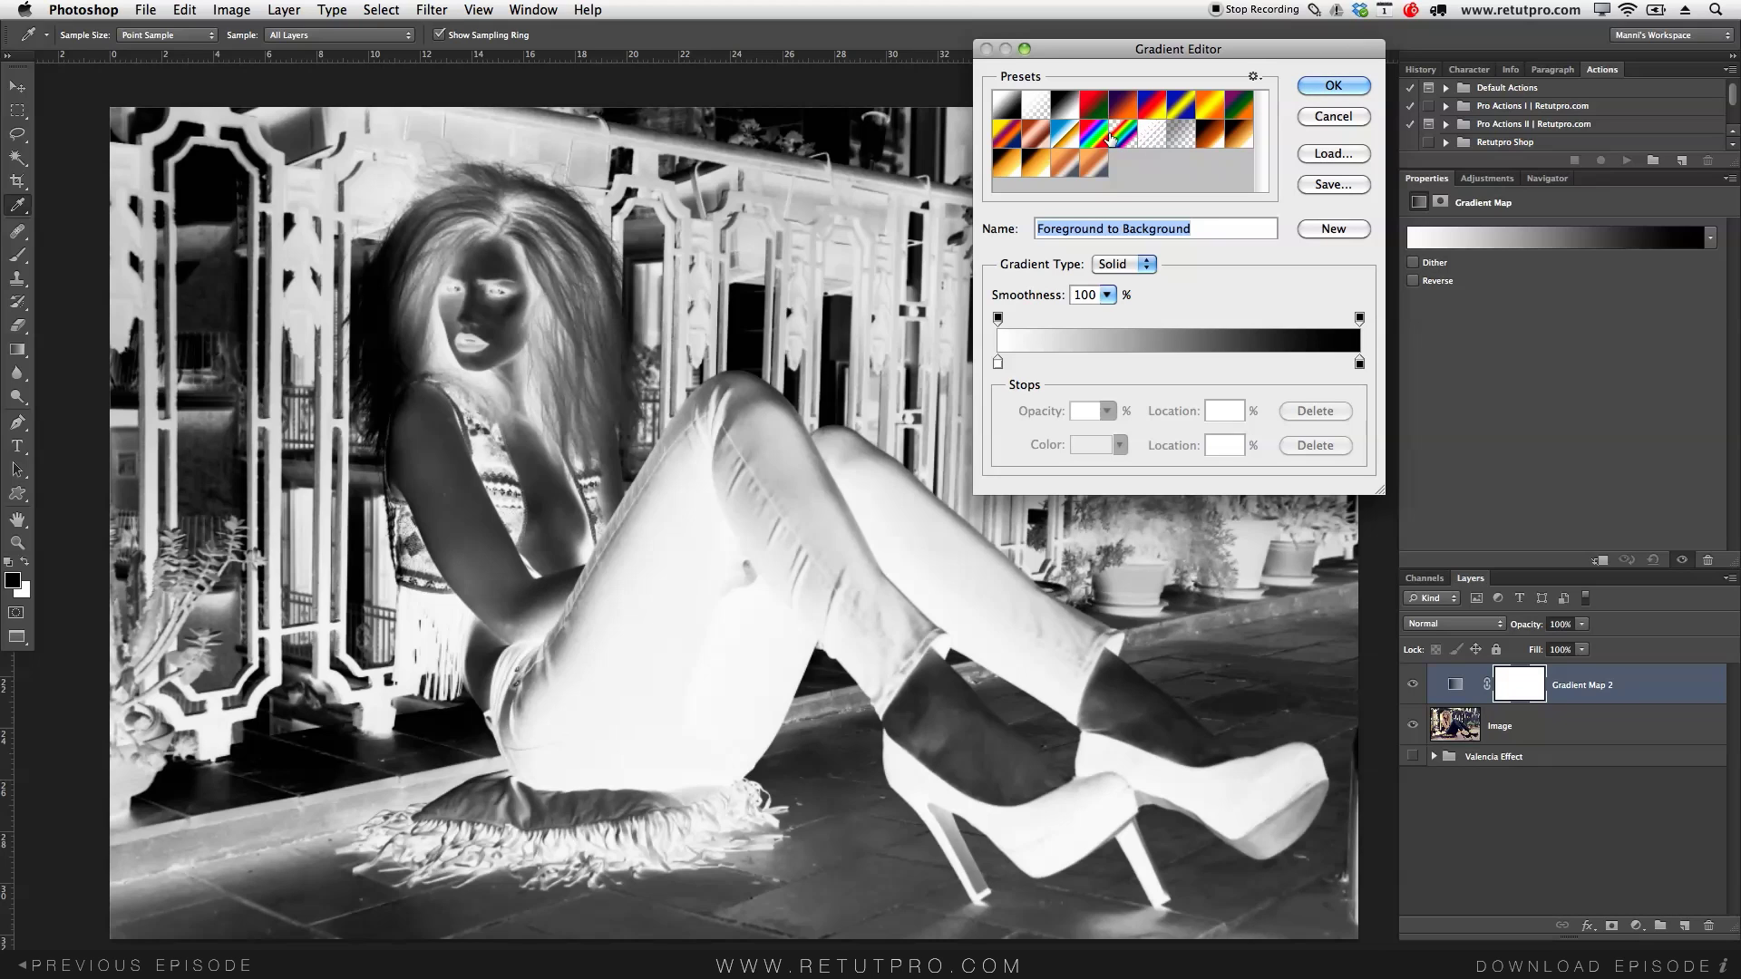
left_click(1205, 107)
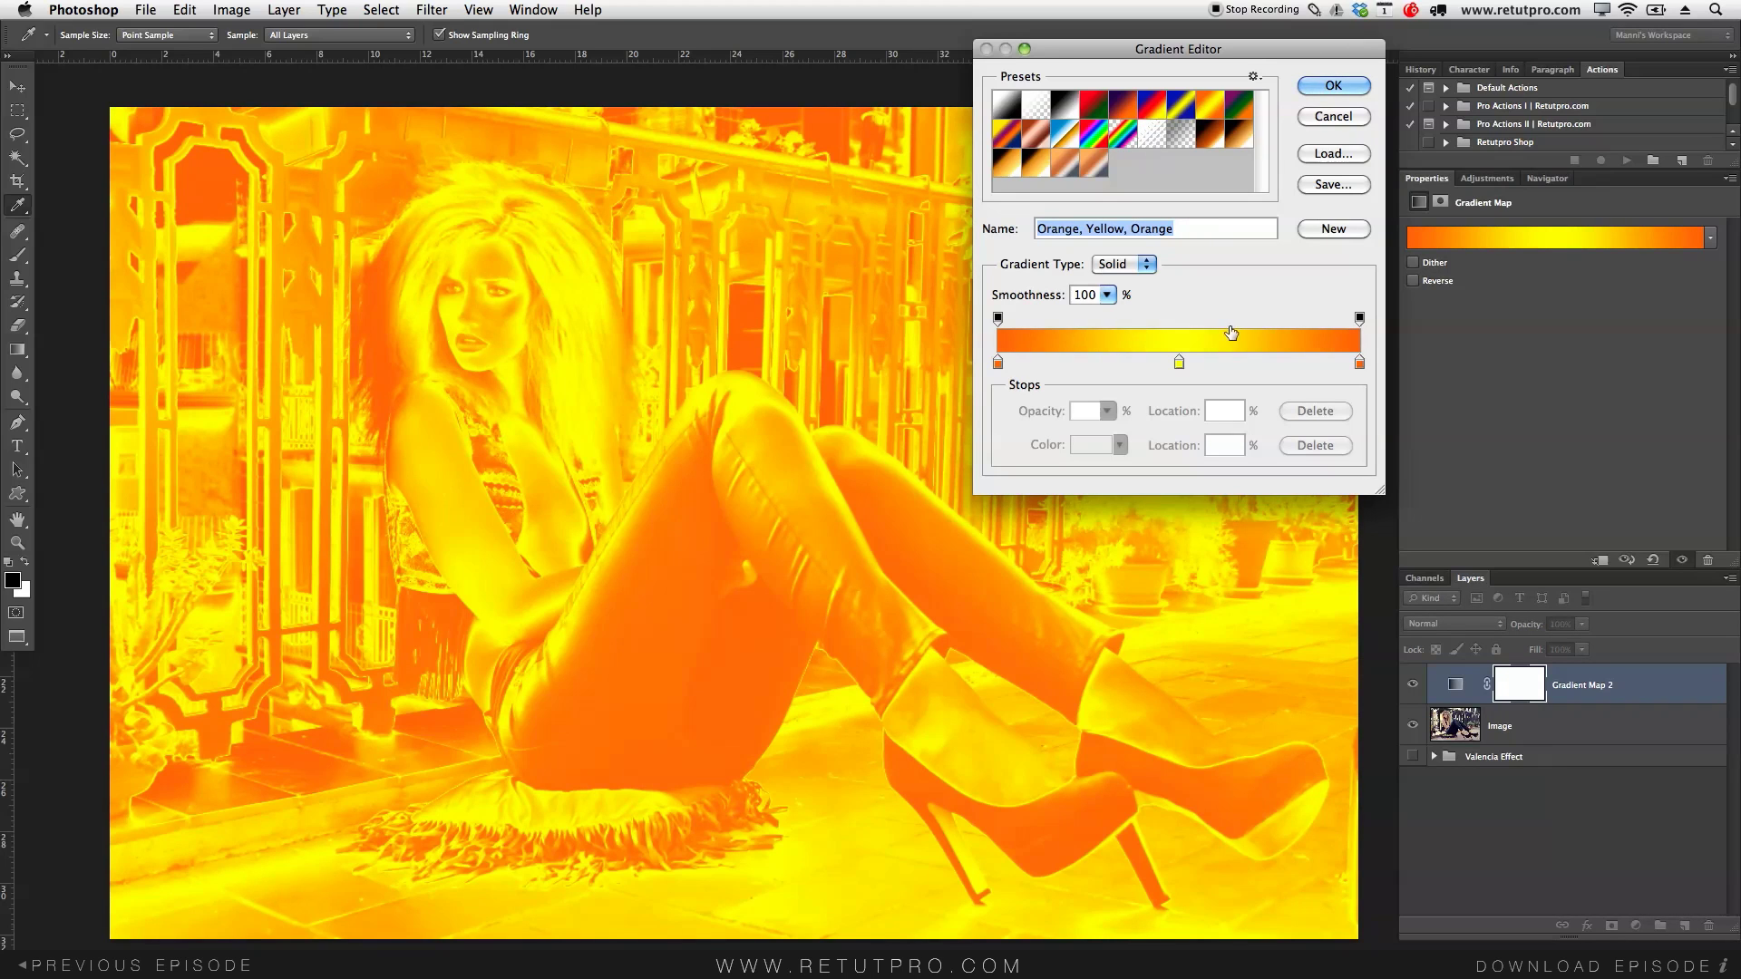
left_click(1315, 89)
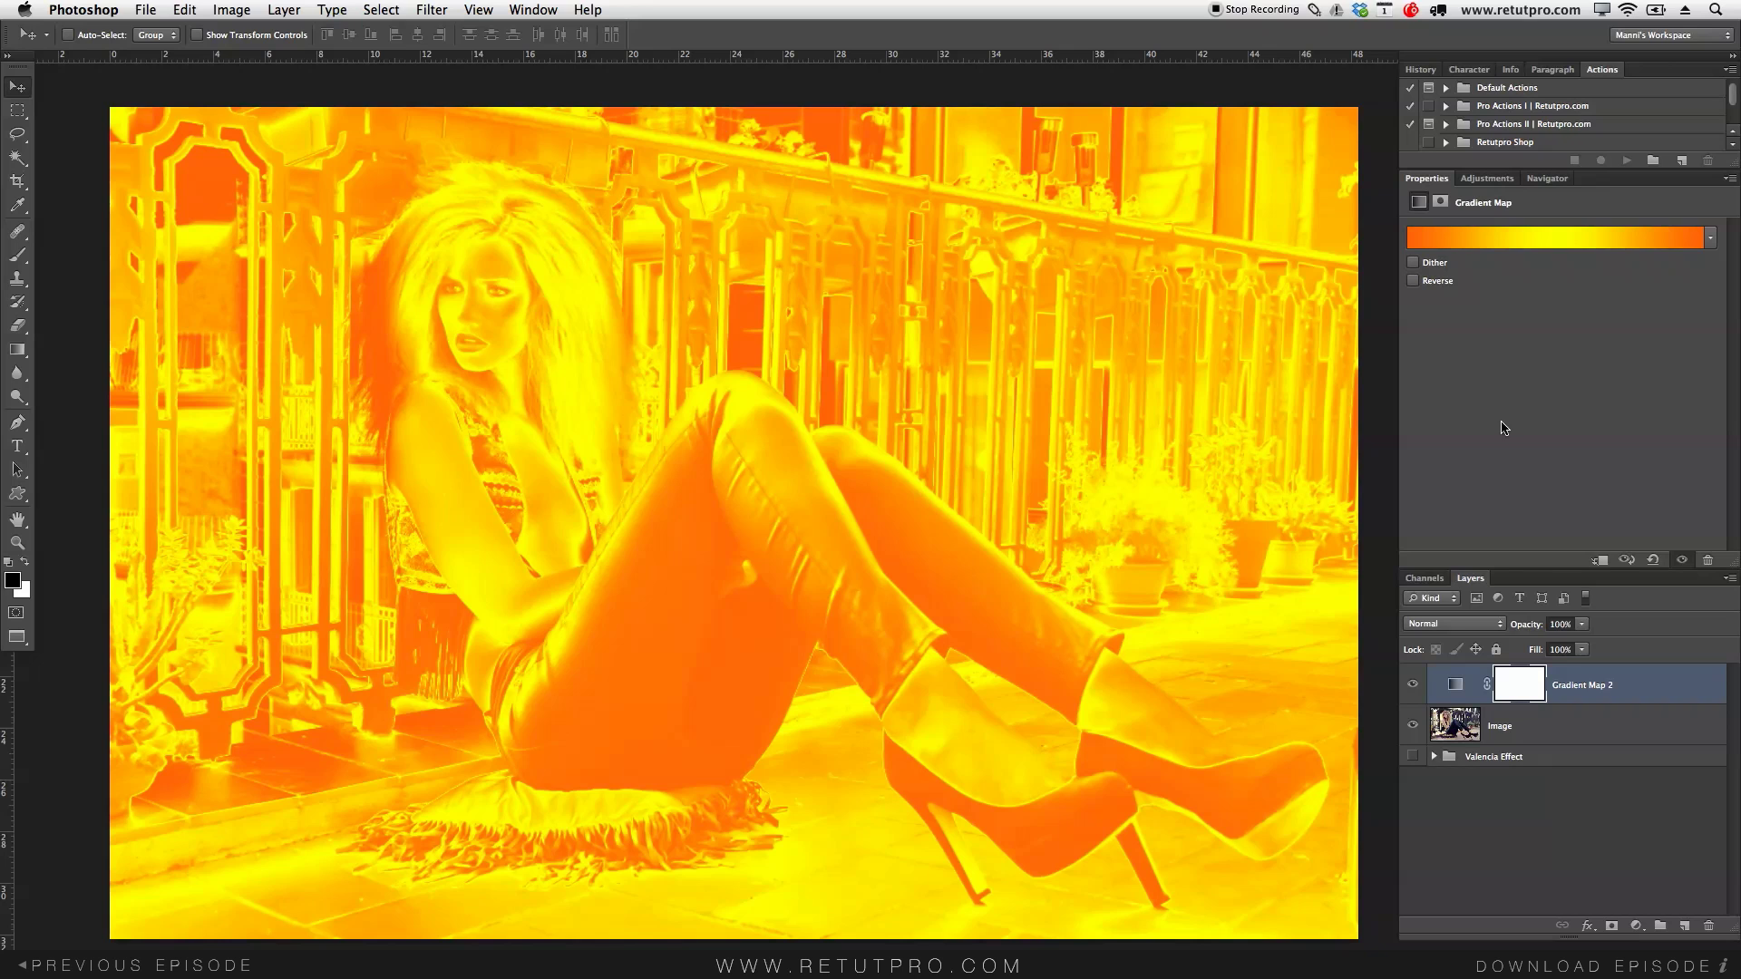
Step: Set the gradient map layer to Multiply at 20% opacity and compare the photo with and without it
left_click(1484, 624)
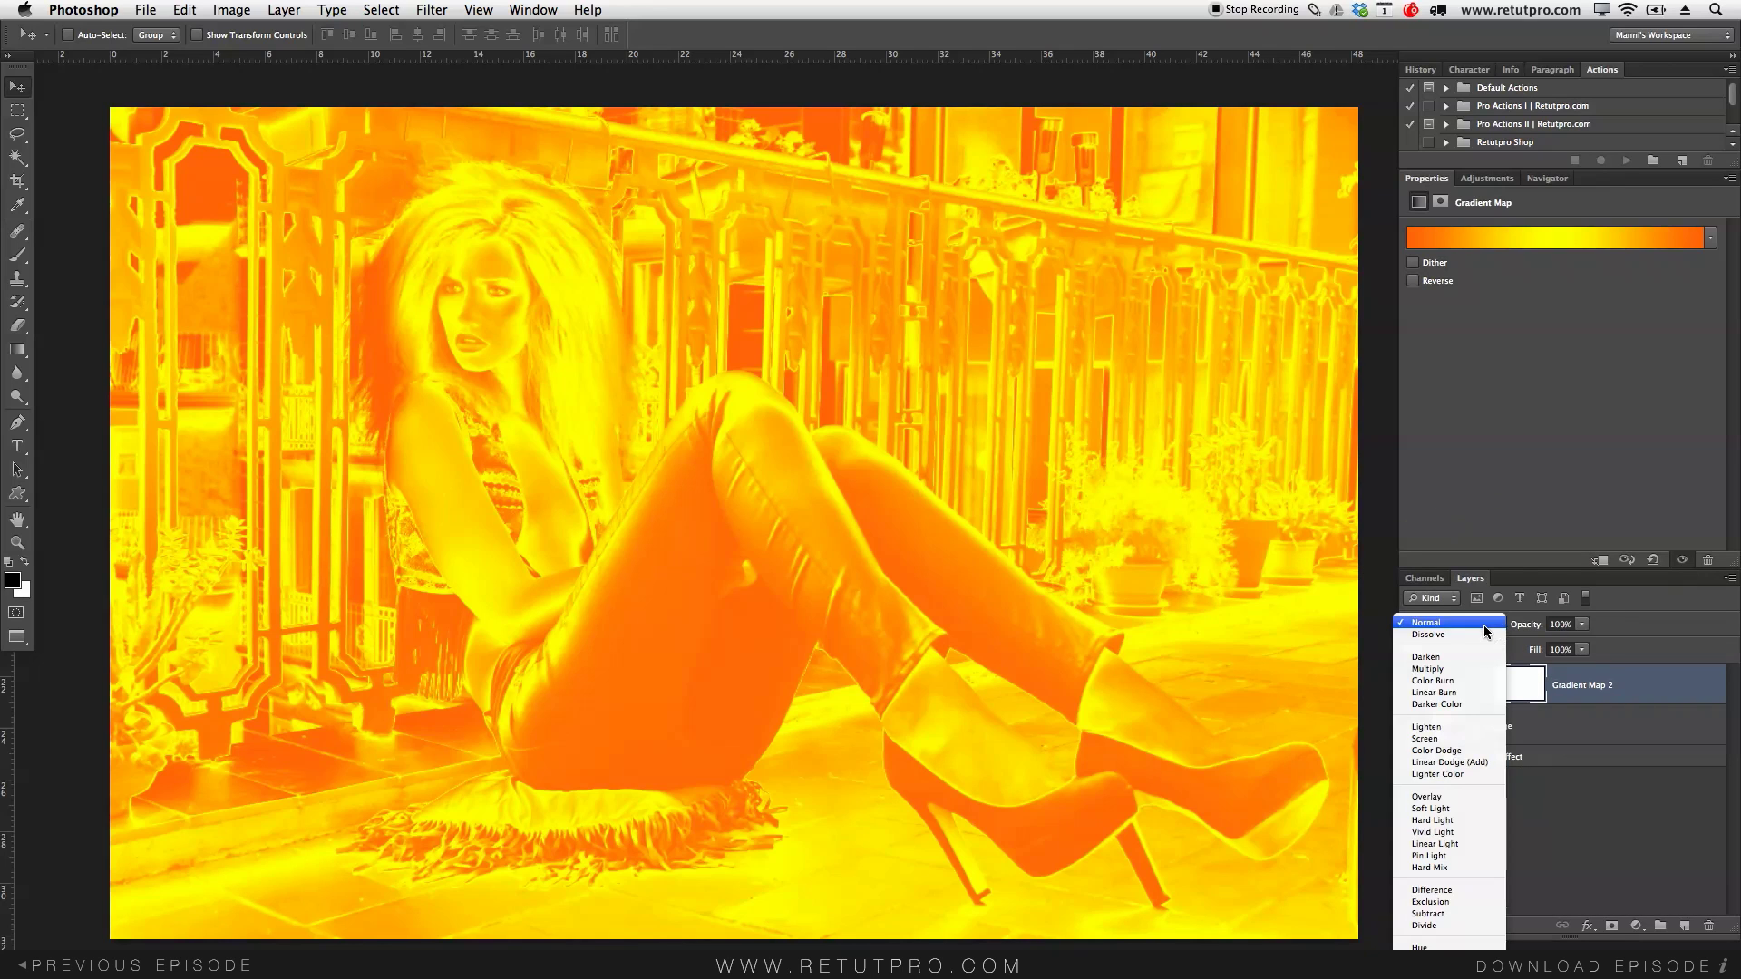
left_click(1447, 669)
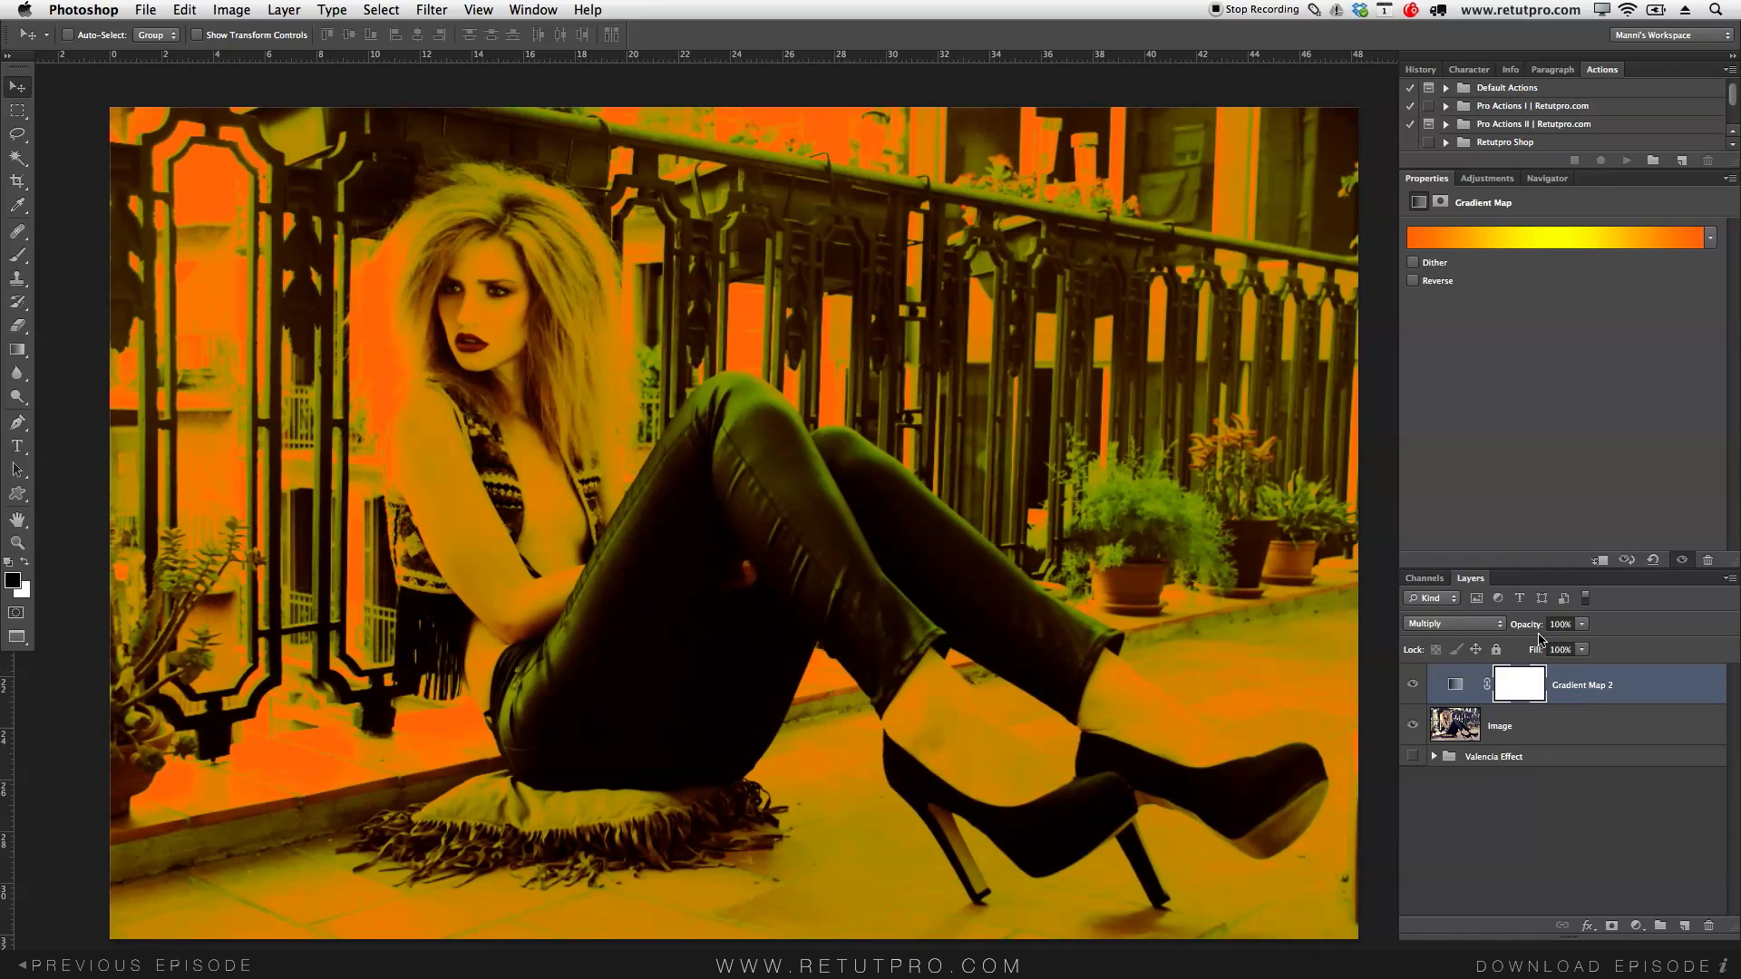
left_click_drag(1535, 632, 1468, 635)
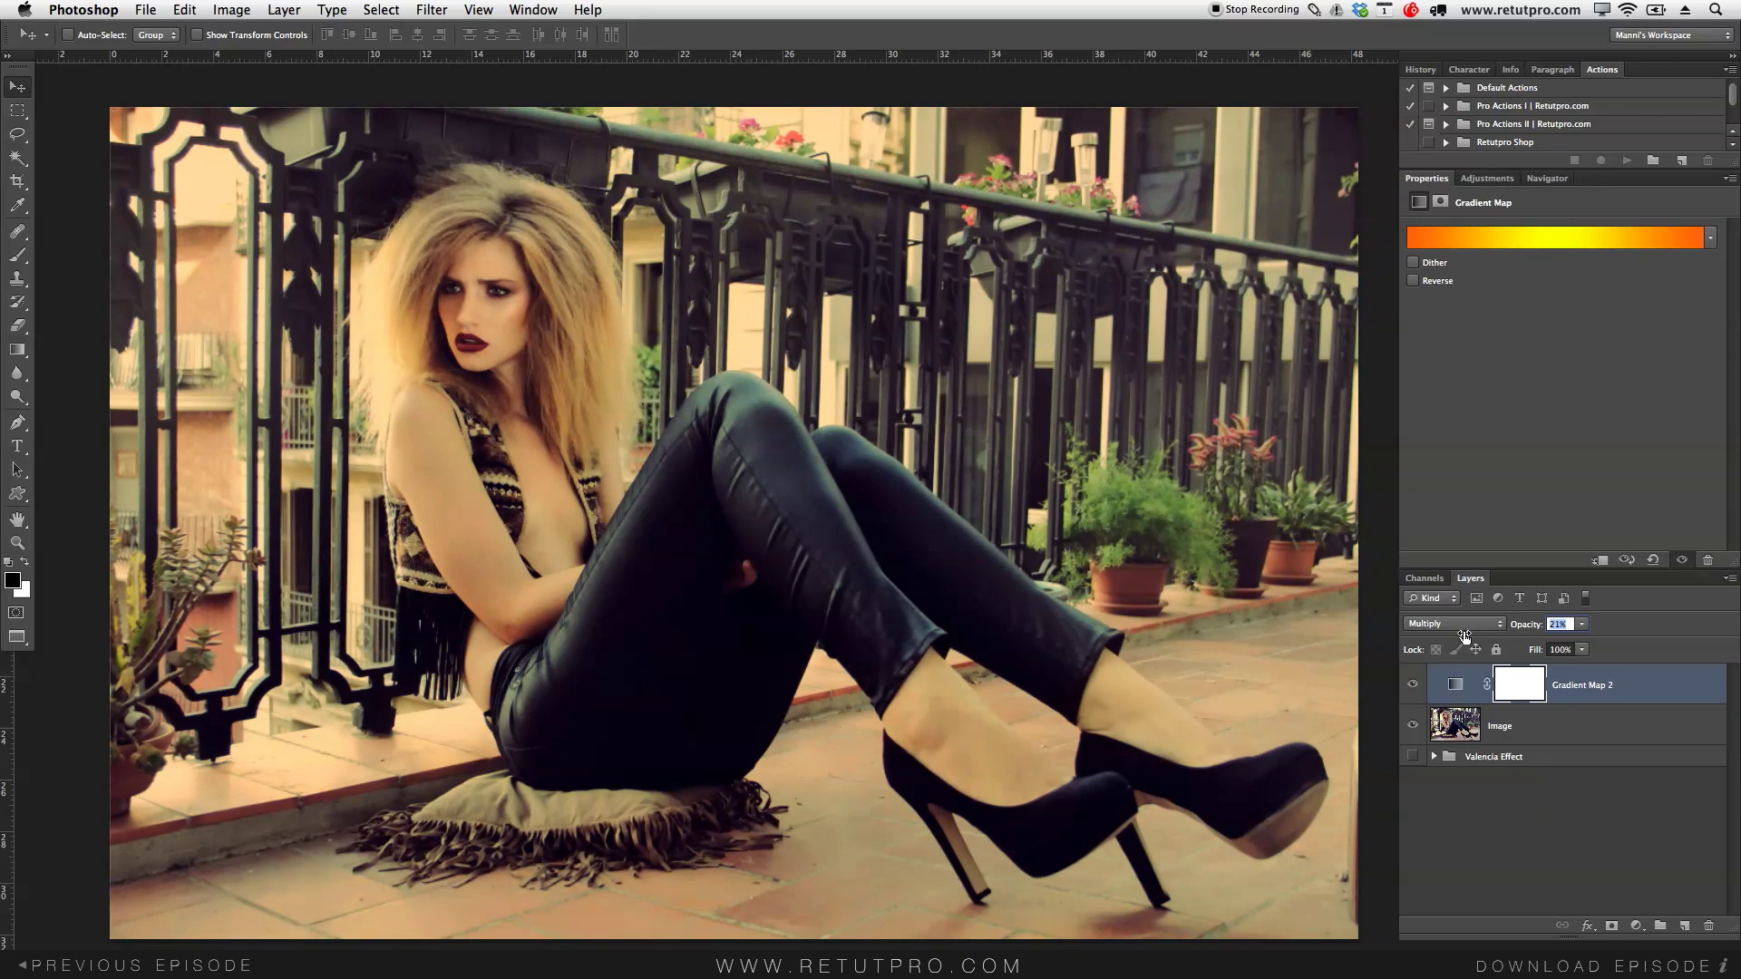
key("Return")
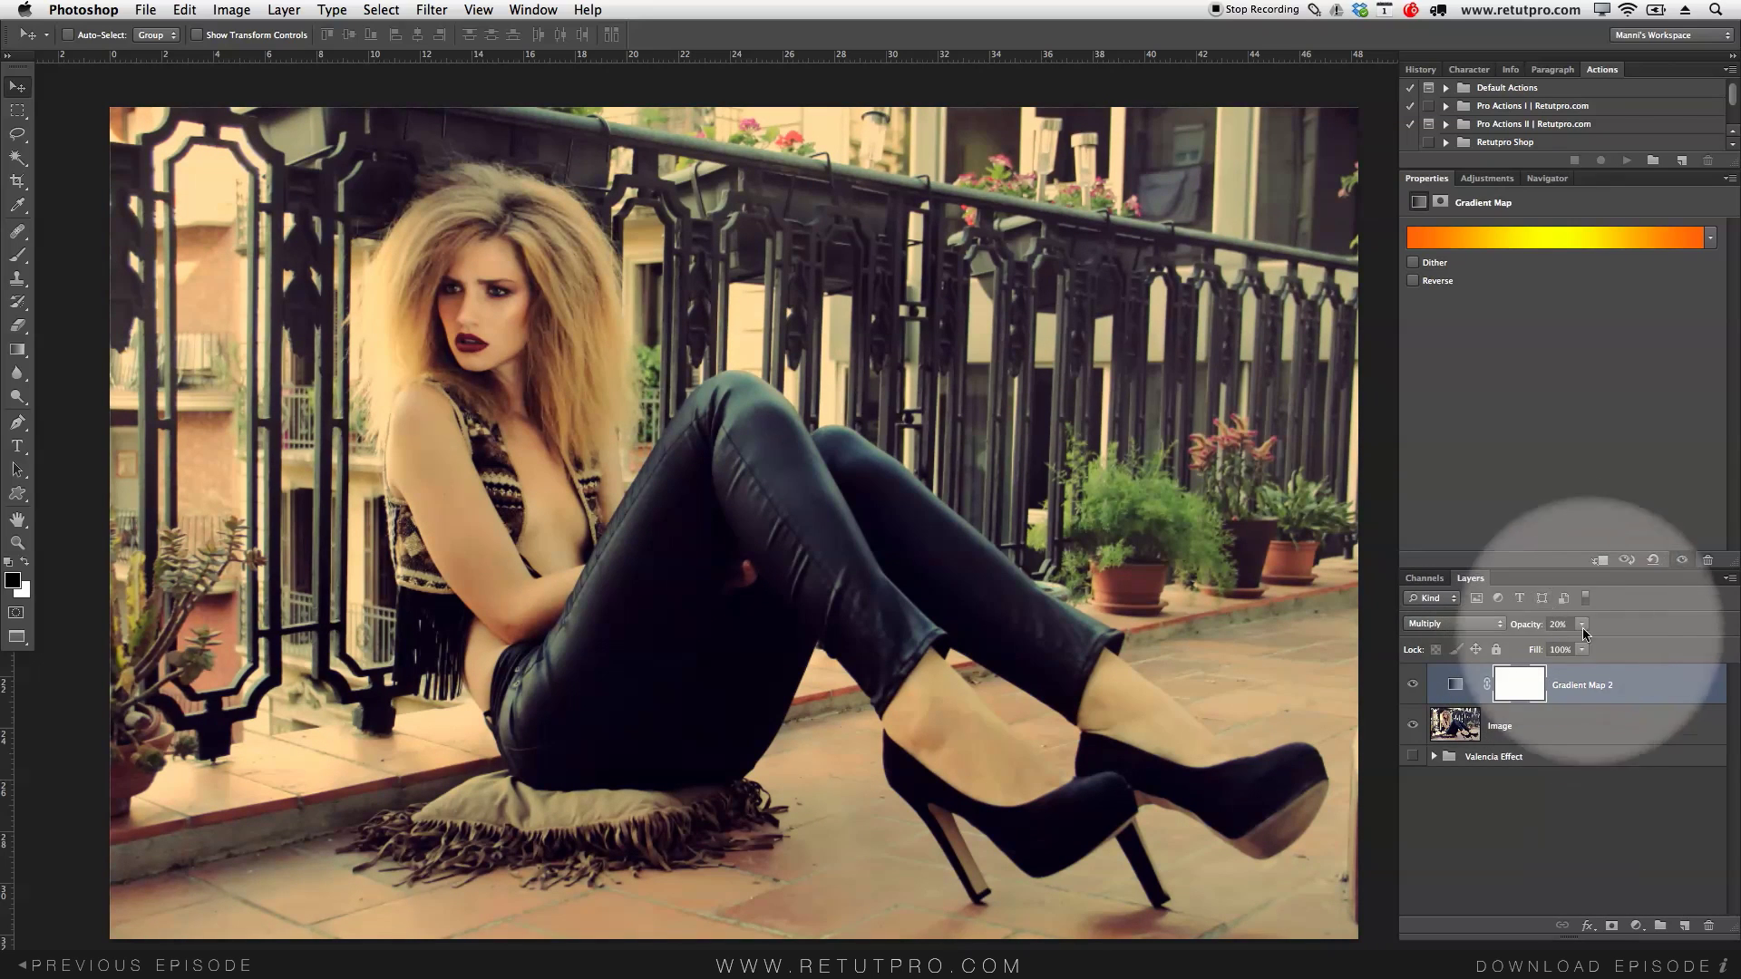
left_click(1410, 691)
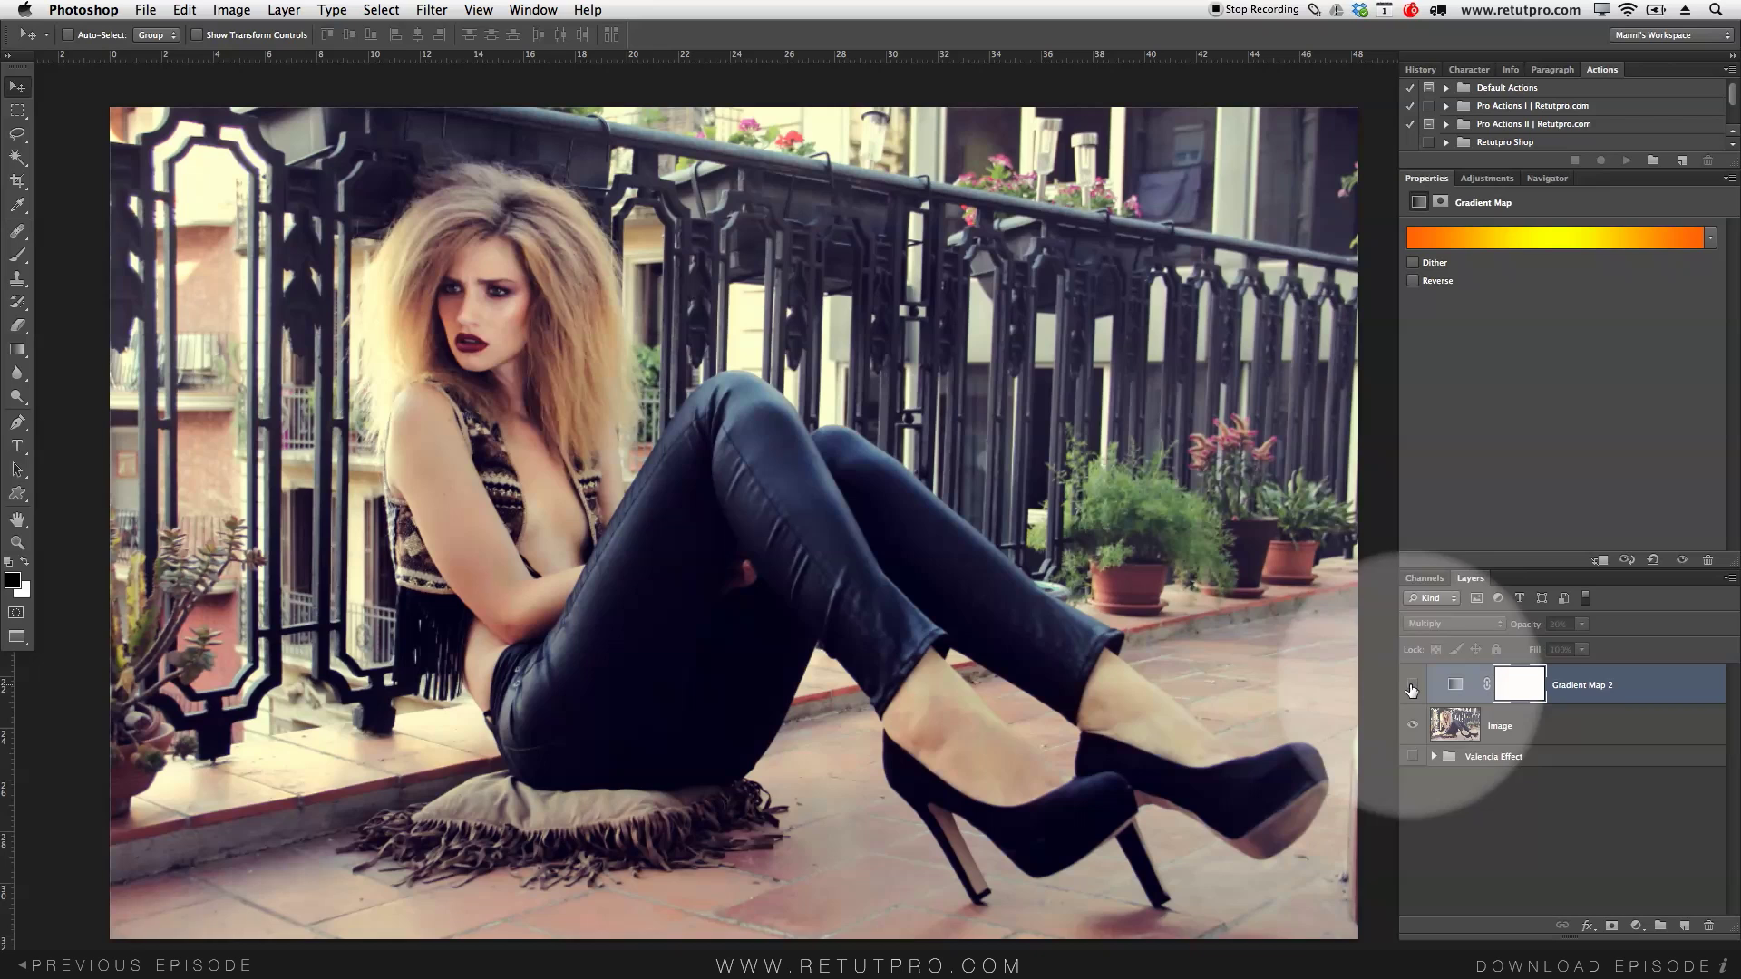
left_click(1410, 690)
left_click(1411, 689)
left_click(1412, 690)
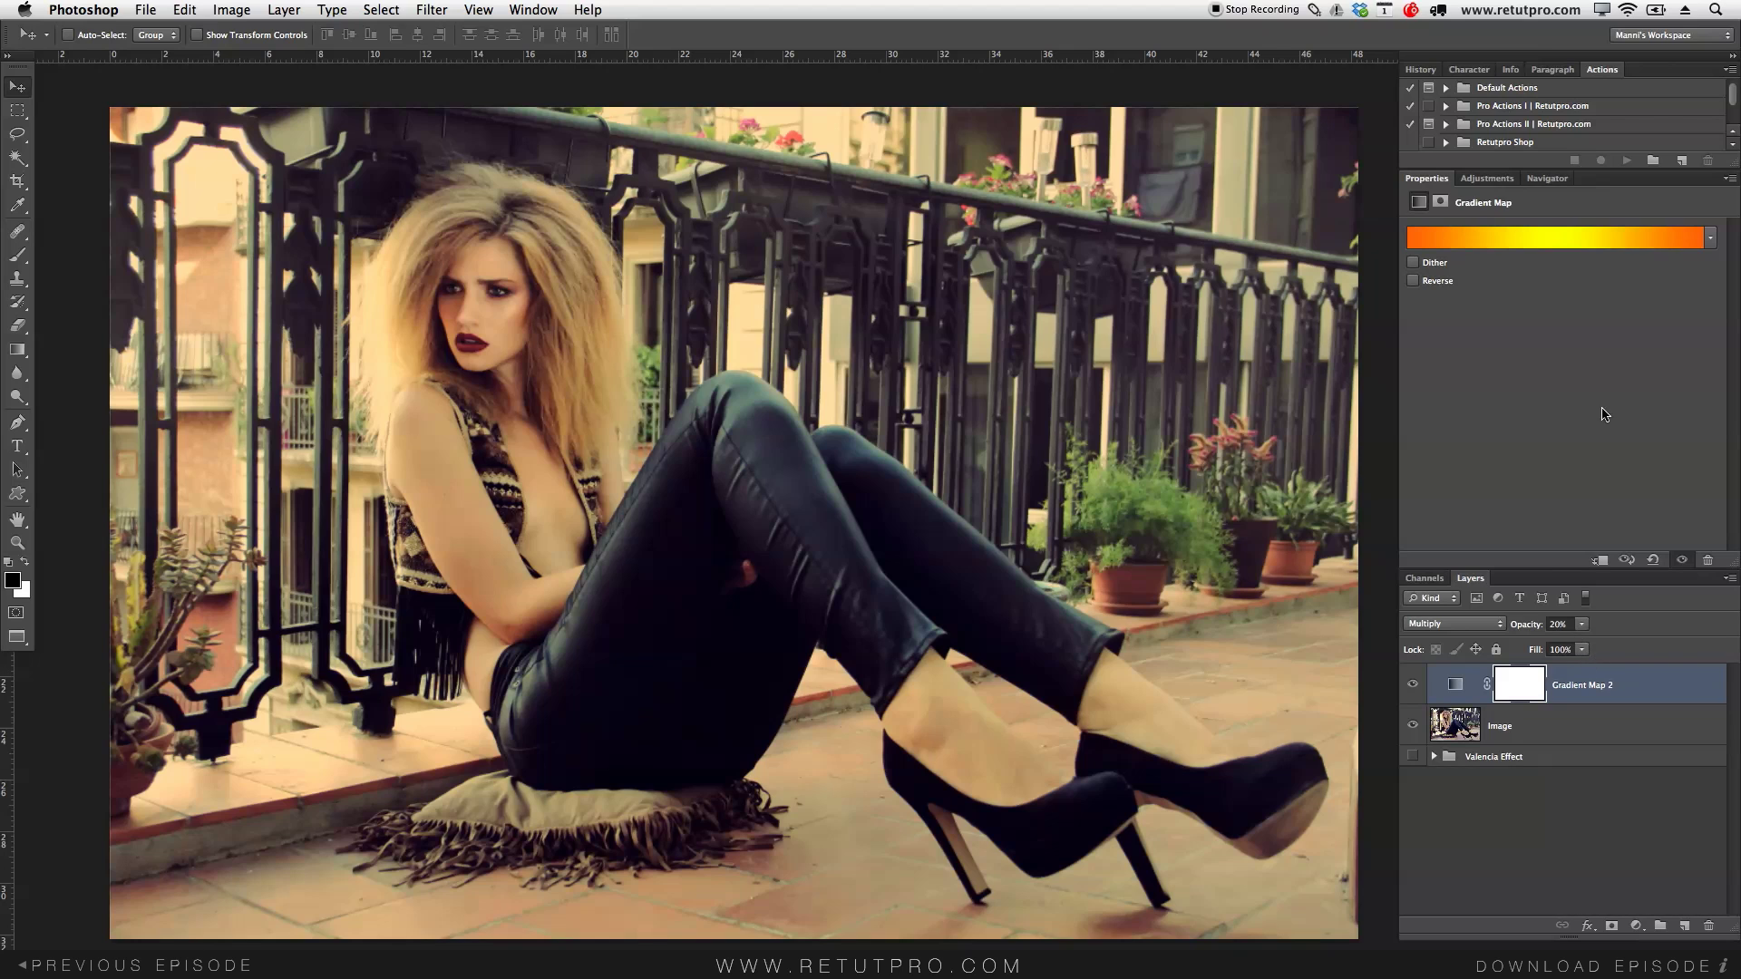
Step: Add a Curves adjustment above the gradient map and raise the RGB curve's black point to an output of 93
left_click(1487, 178)
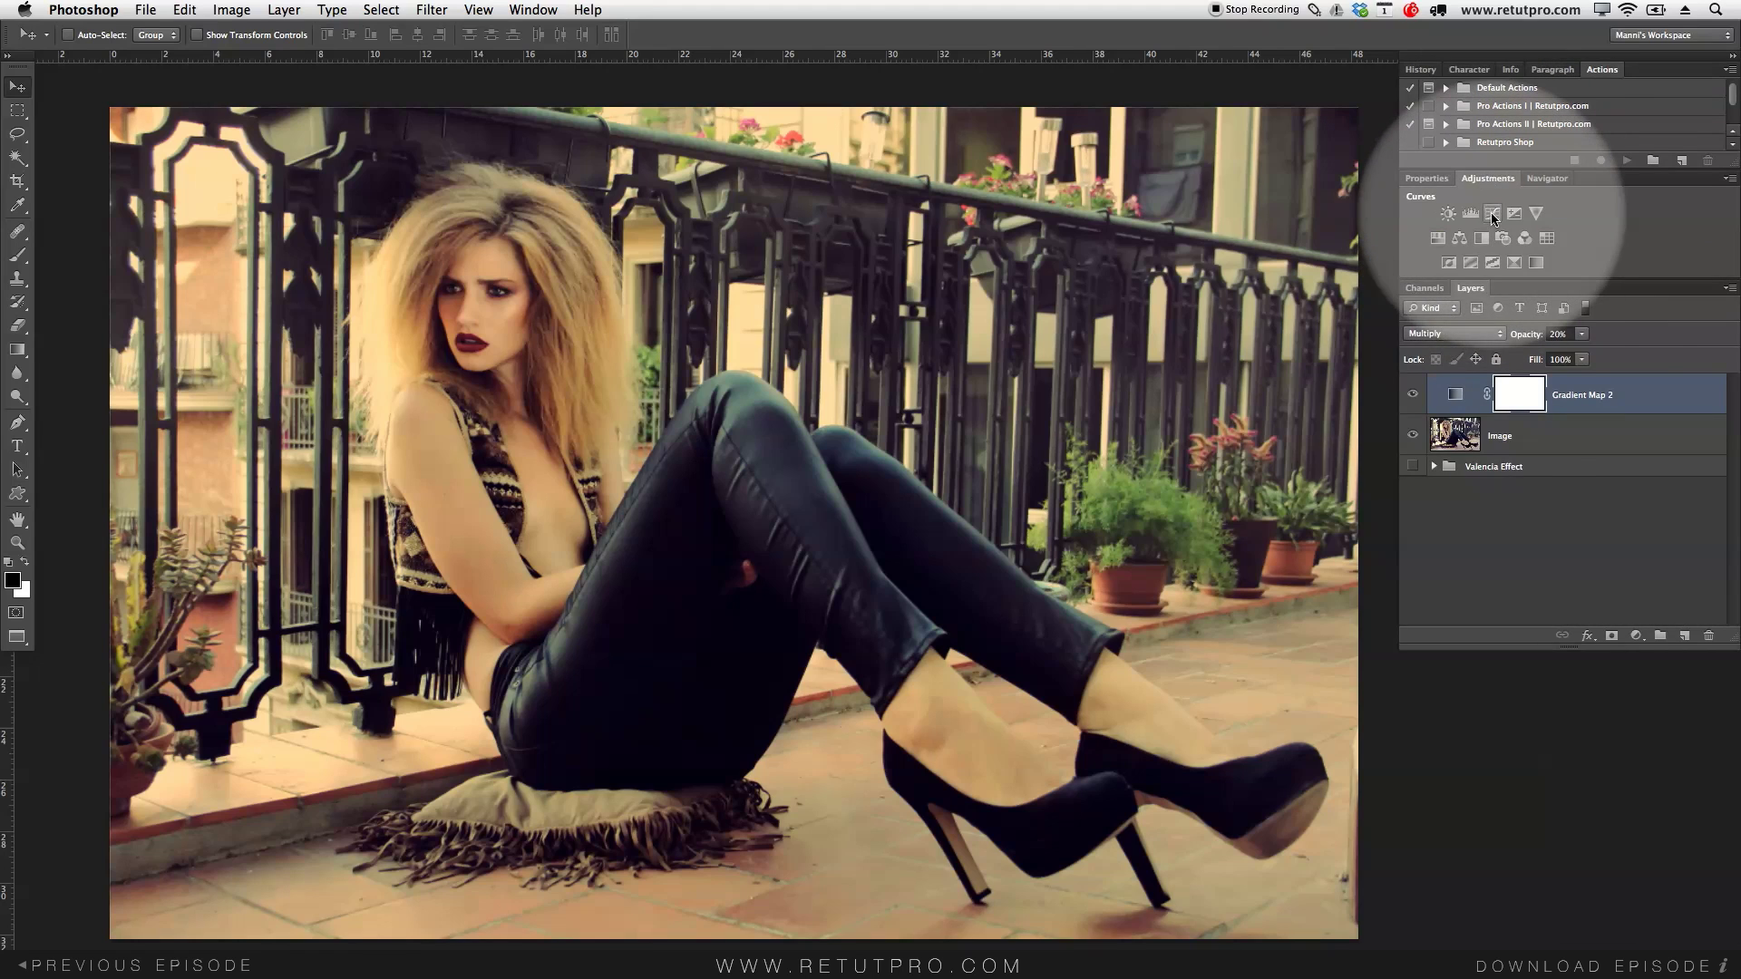
left_click(1492, 215)
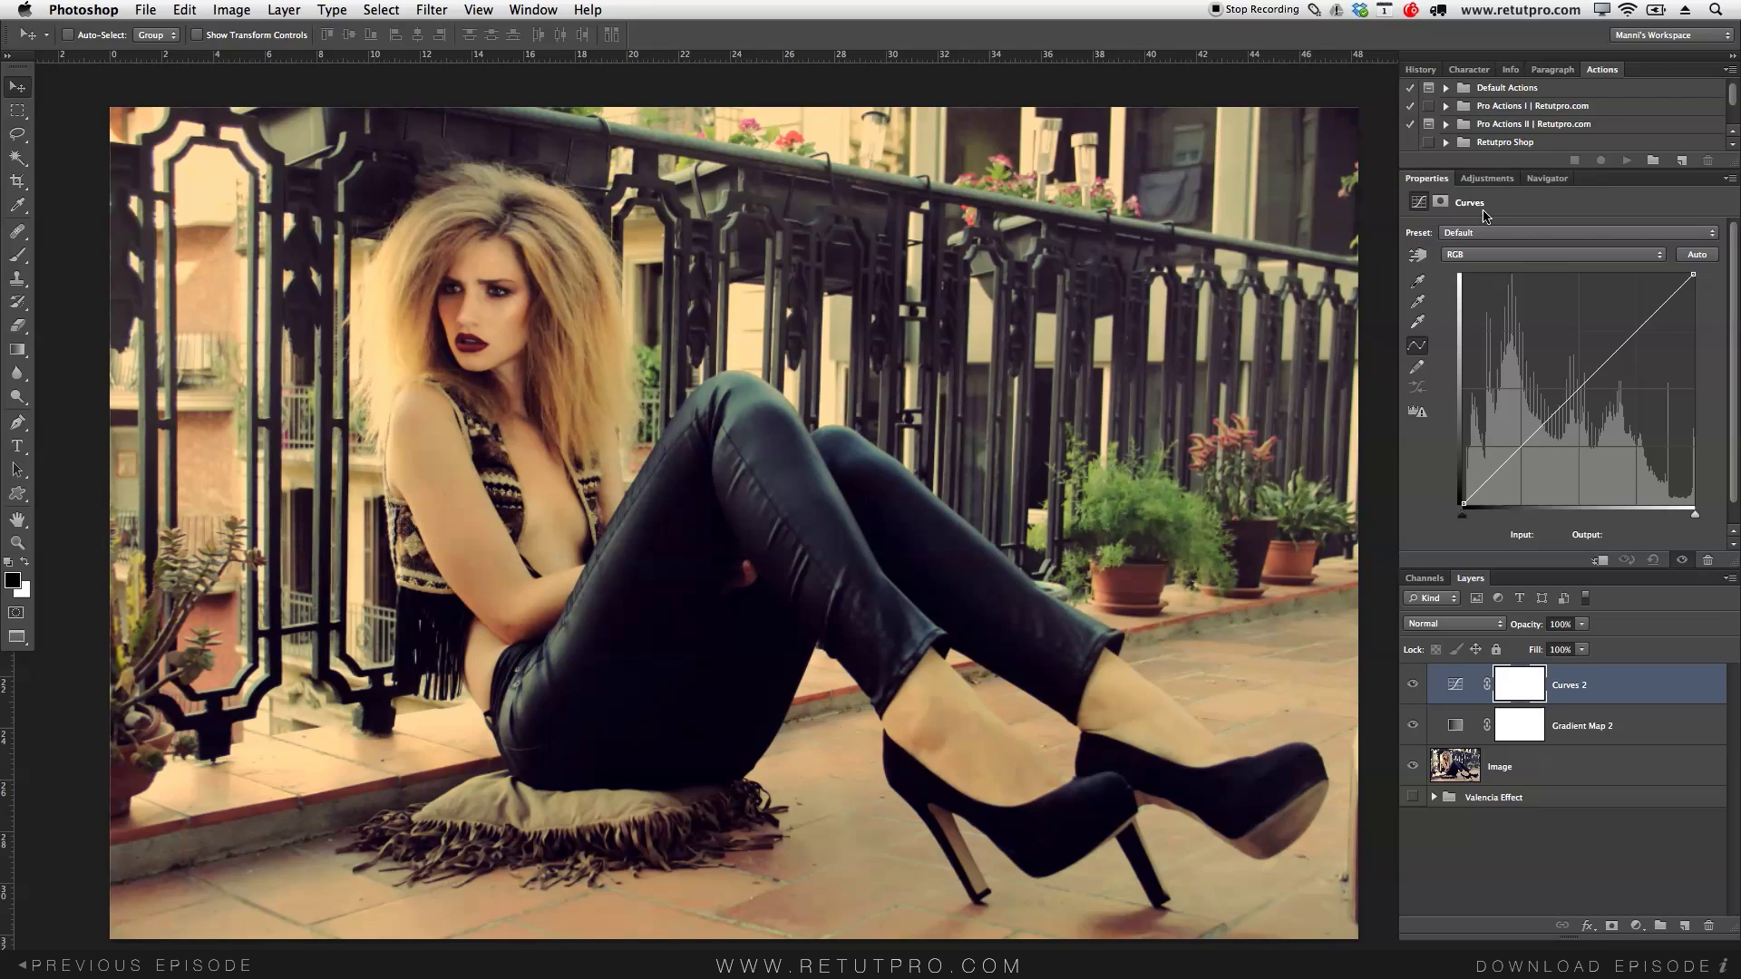
left_click(1461, 503)
left_click_drag(1462, 503, 1437, 418)
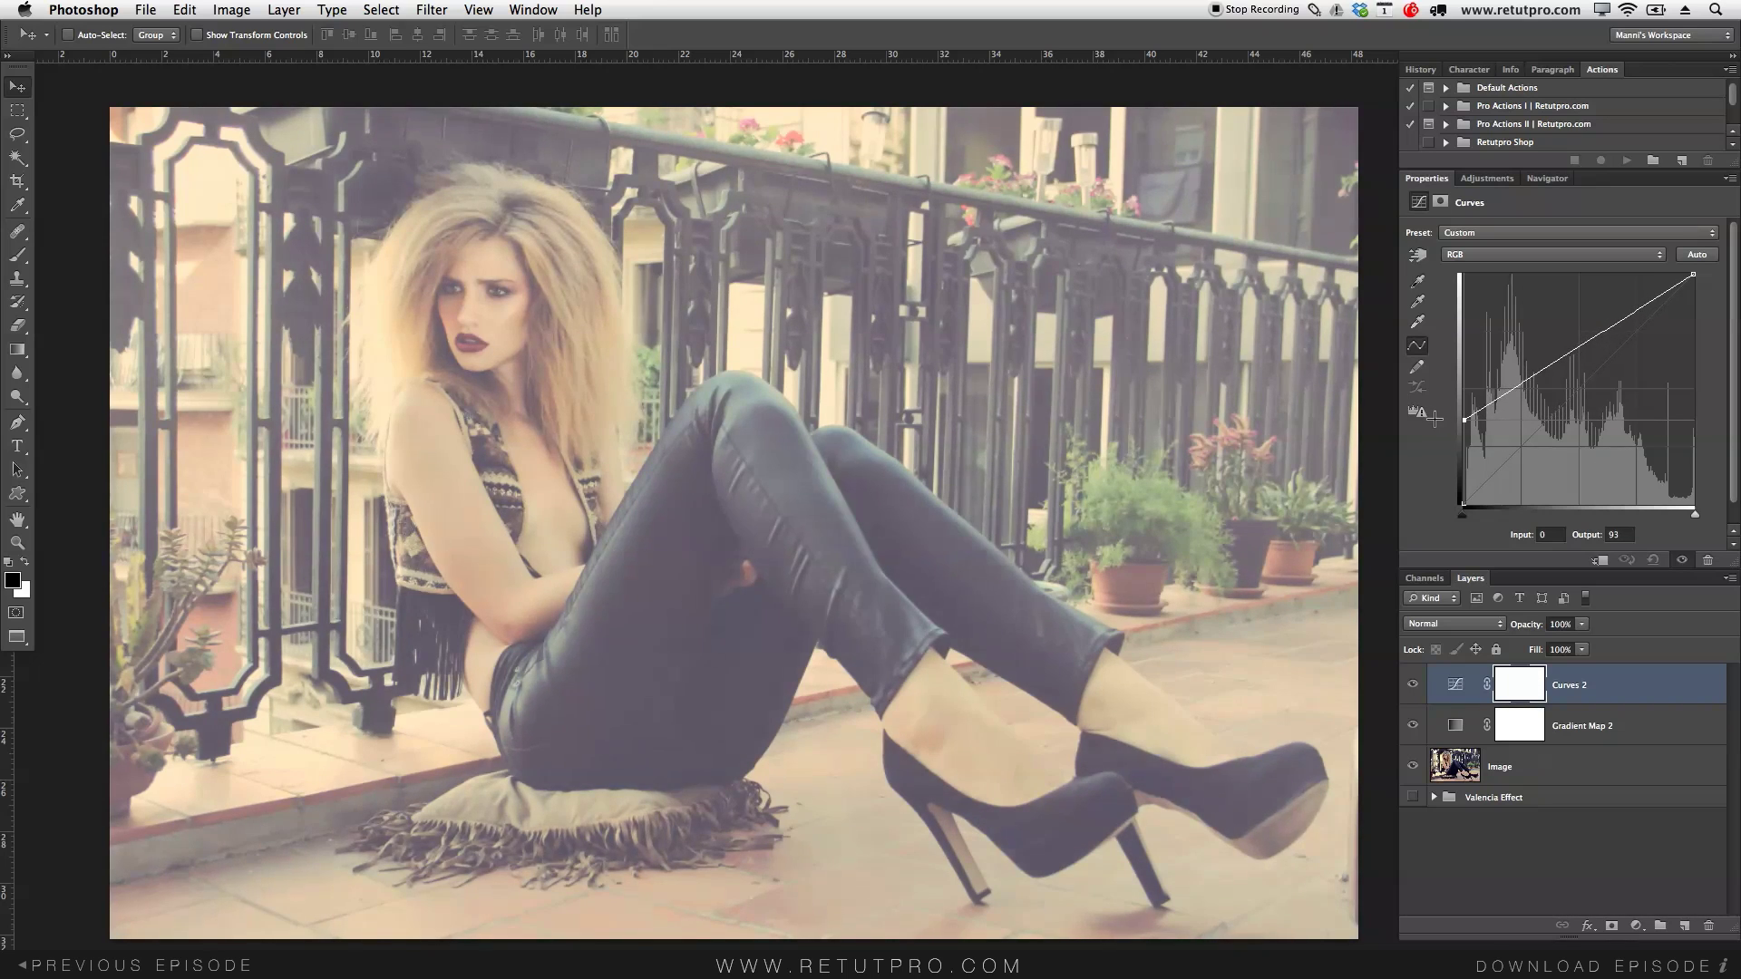
left_click(1465, 395)
left_click(1627, 562)
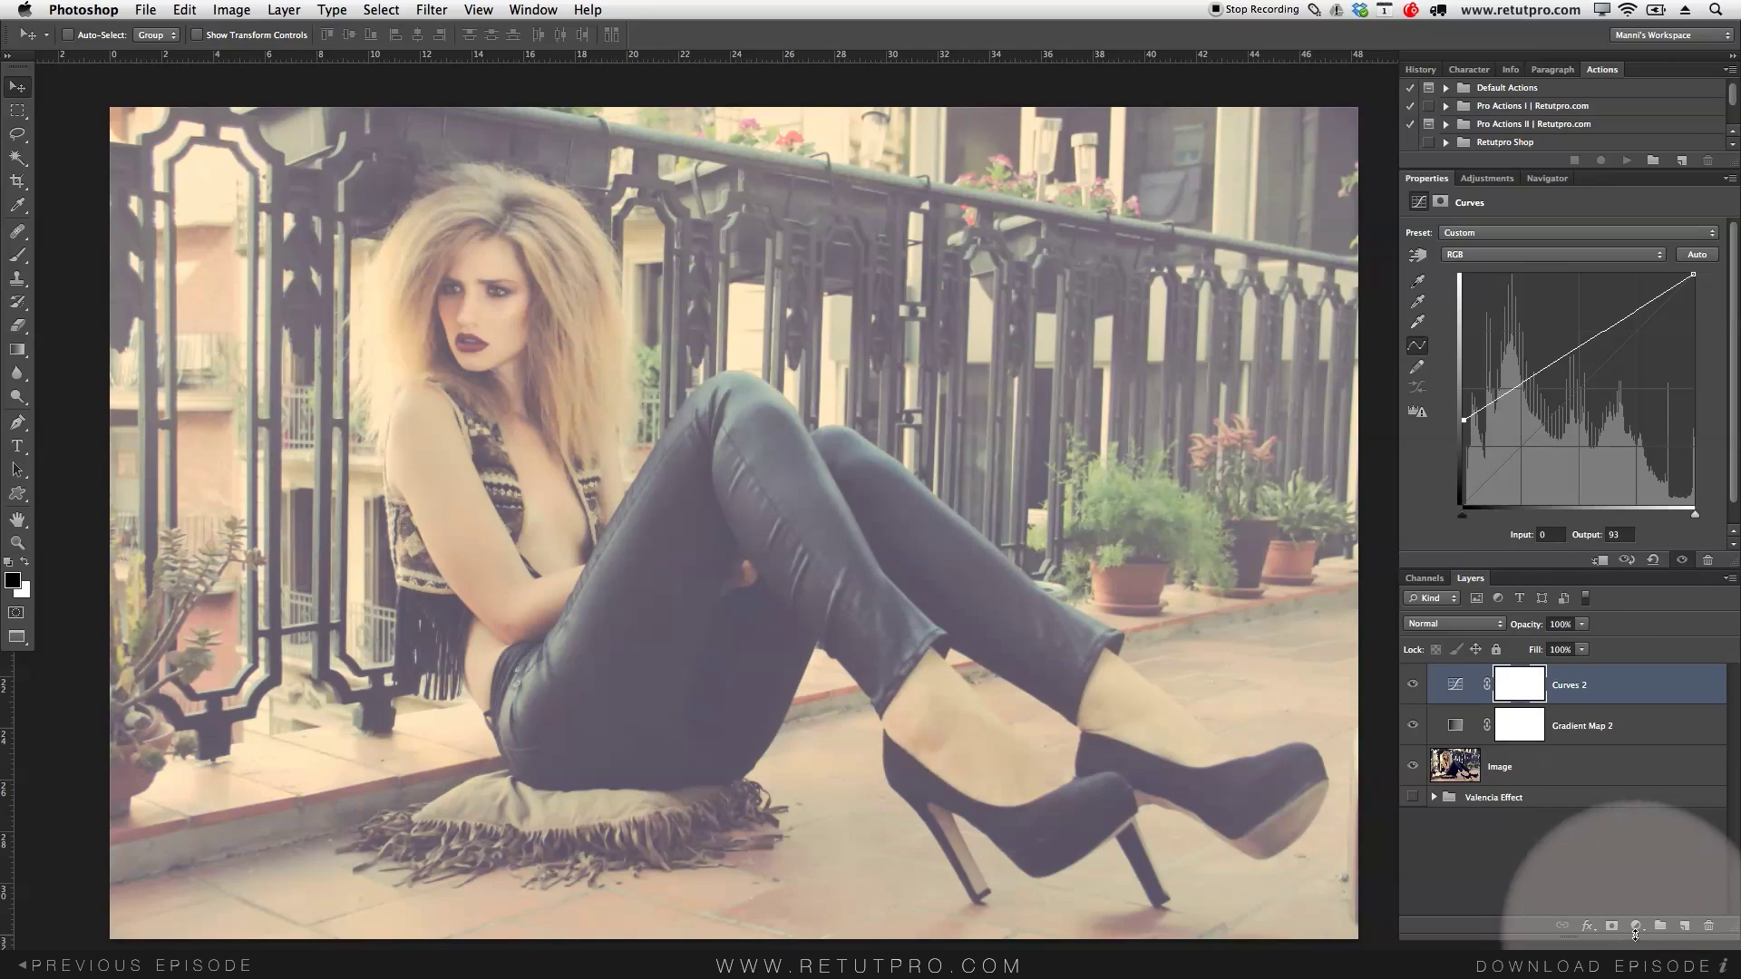
Step: Add a linear Gradient Fill layer on top of the stack with the Violet, Orange preset
left_click(1636, 929)
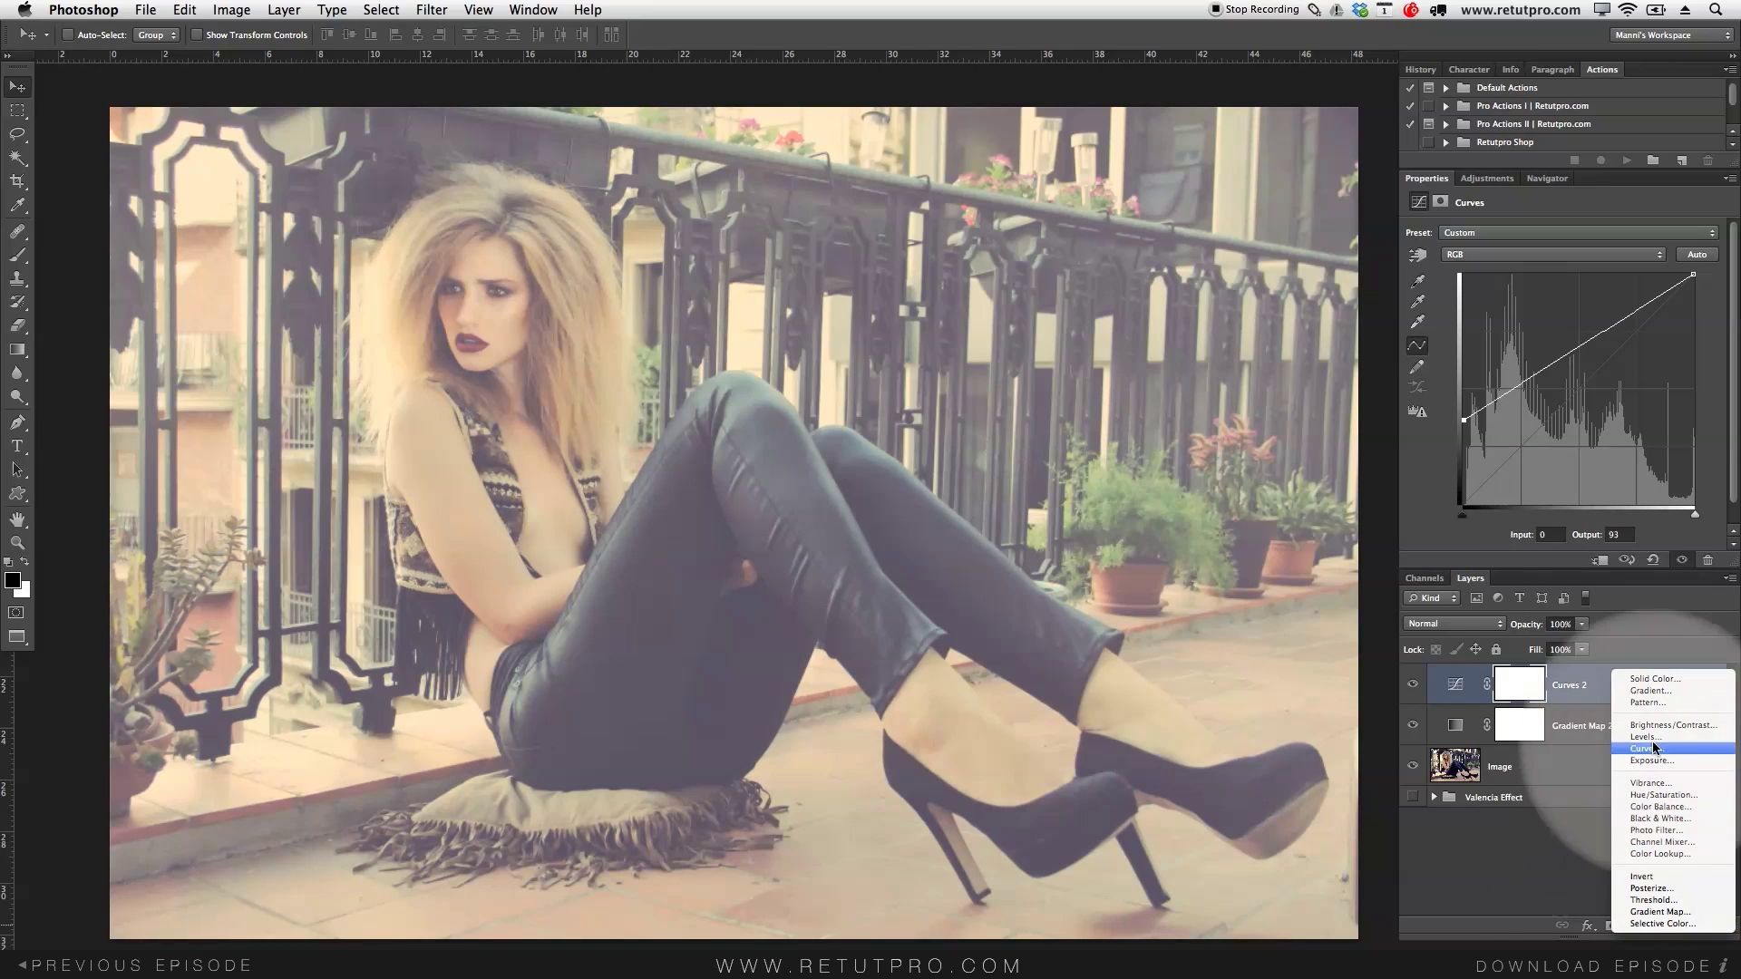
left_click(1647, 692)
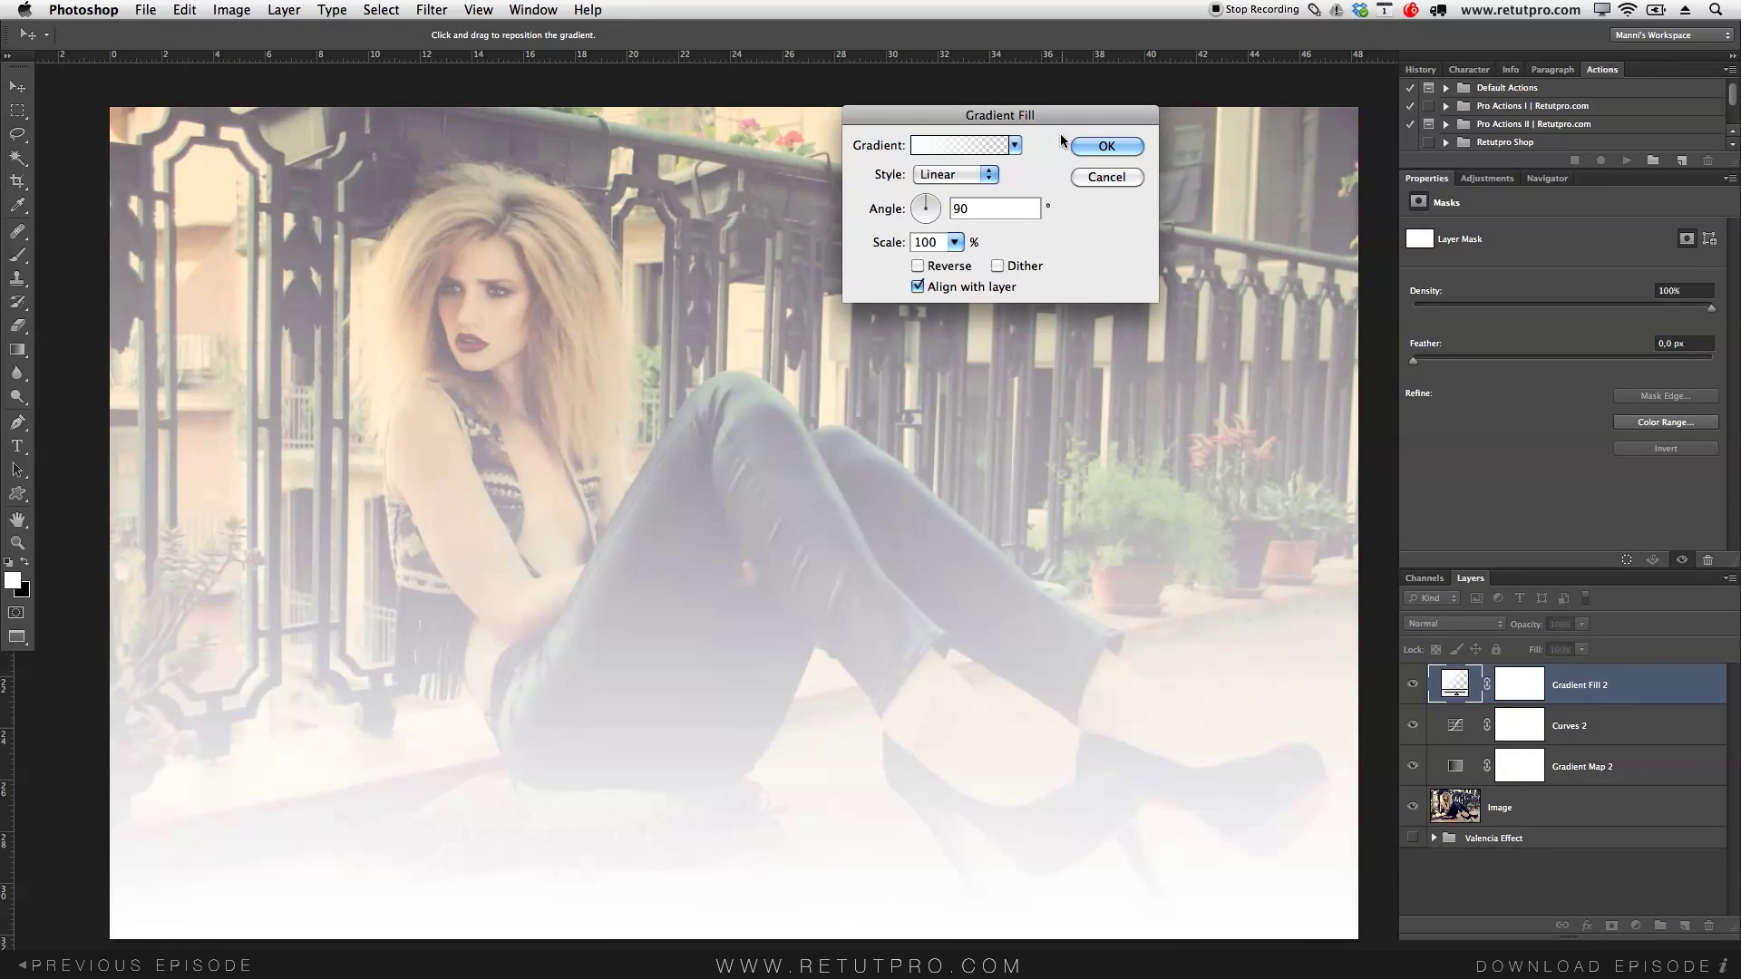
left_click_drag(1000, 117, 1268, 86)
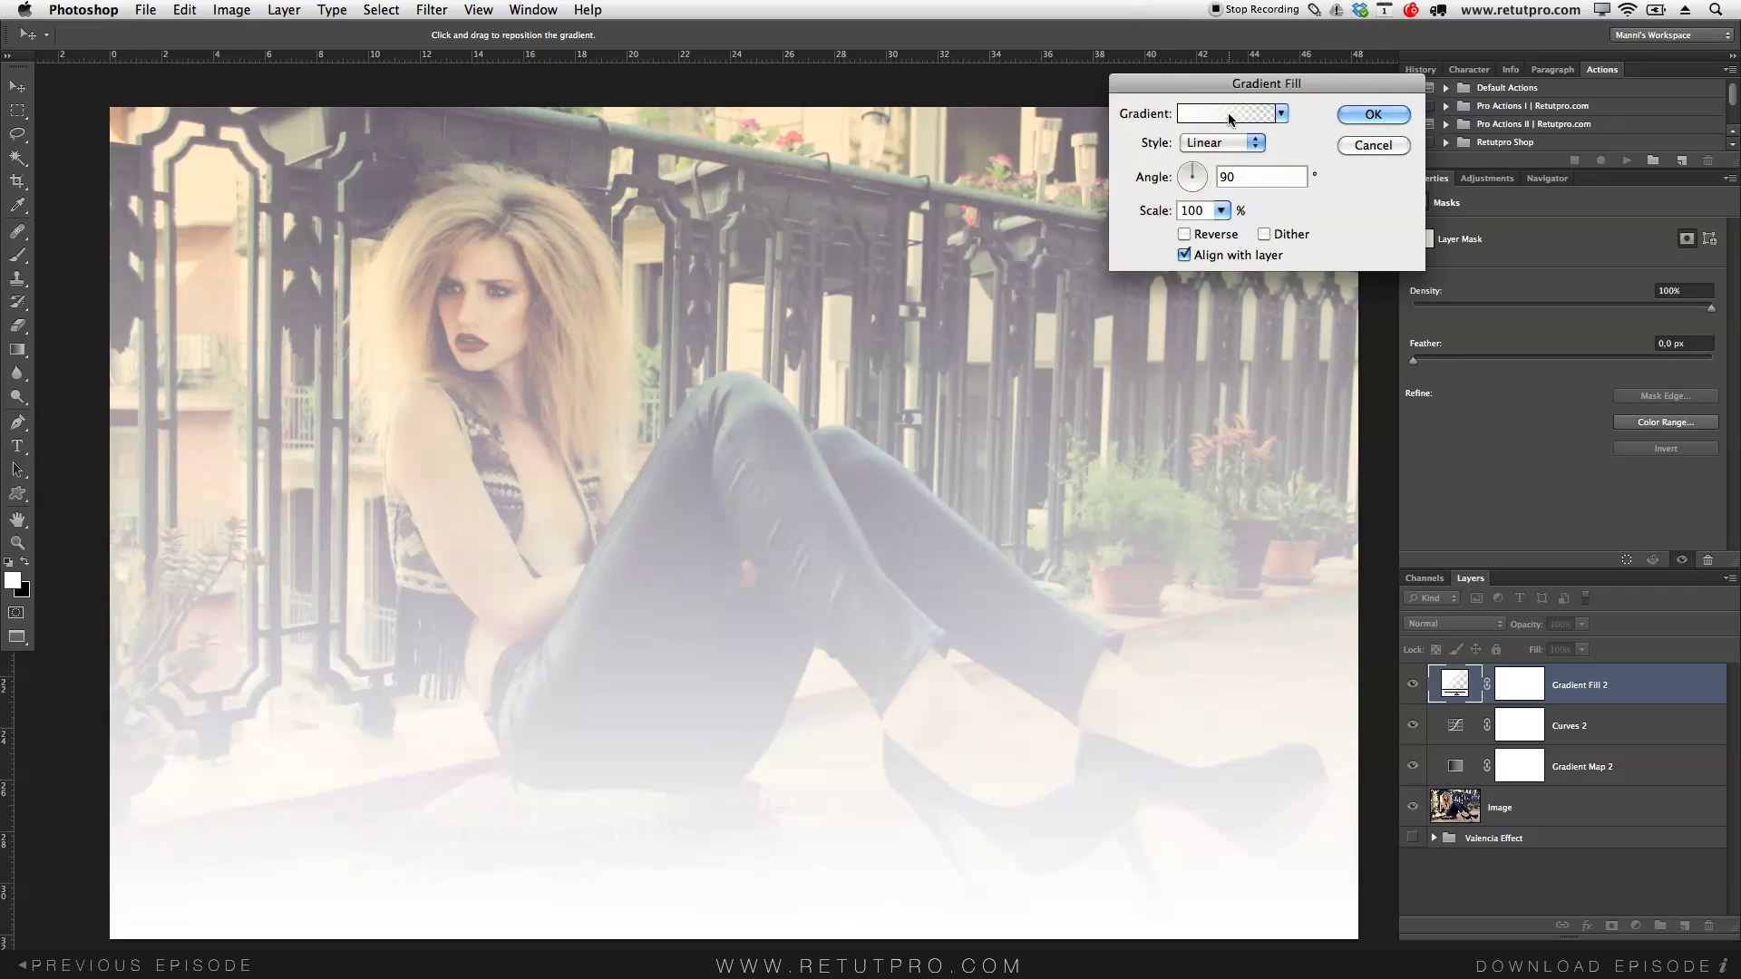
left_click(1228, 114)
left_click(1230, 119)
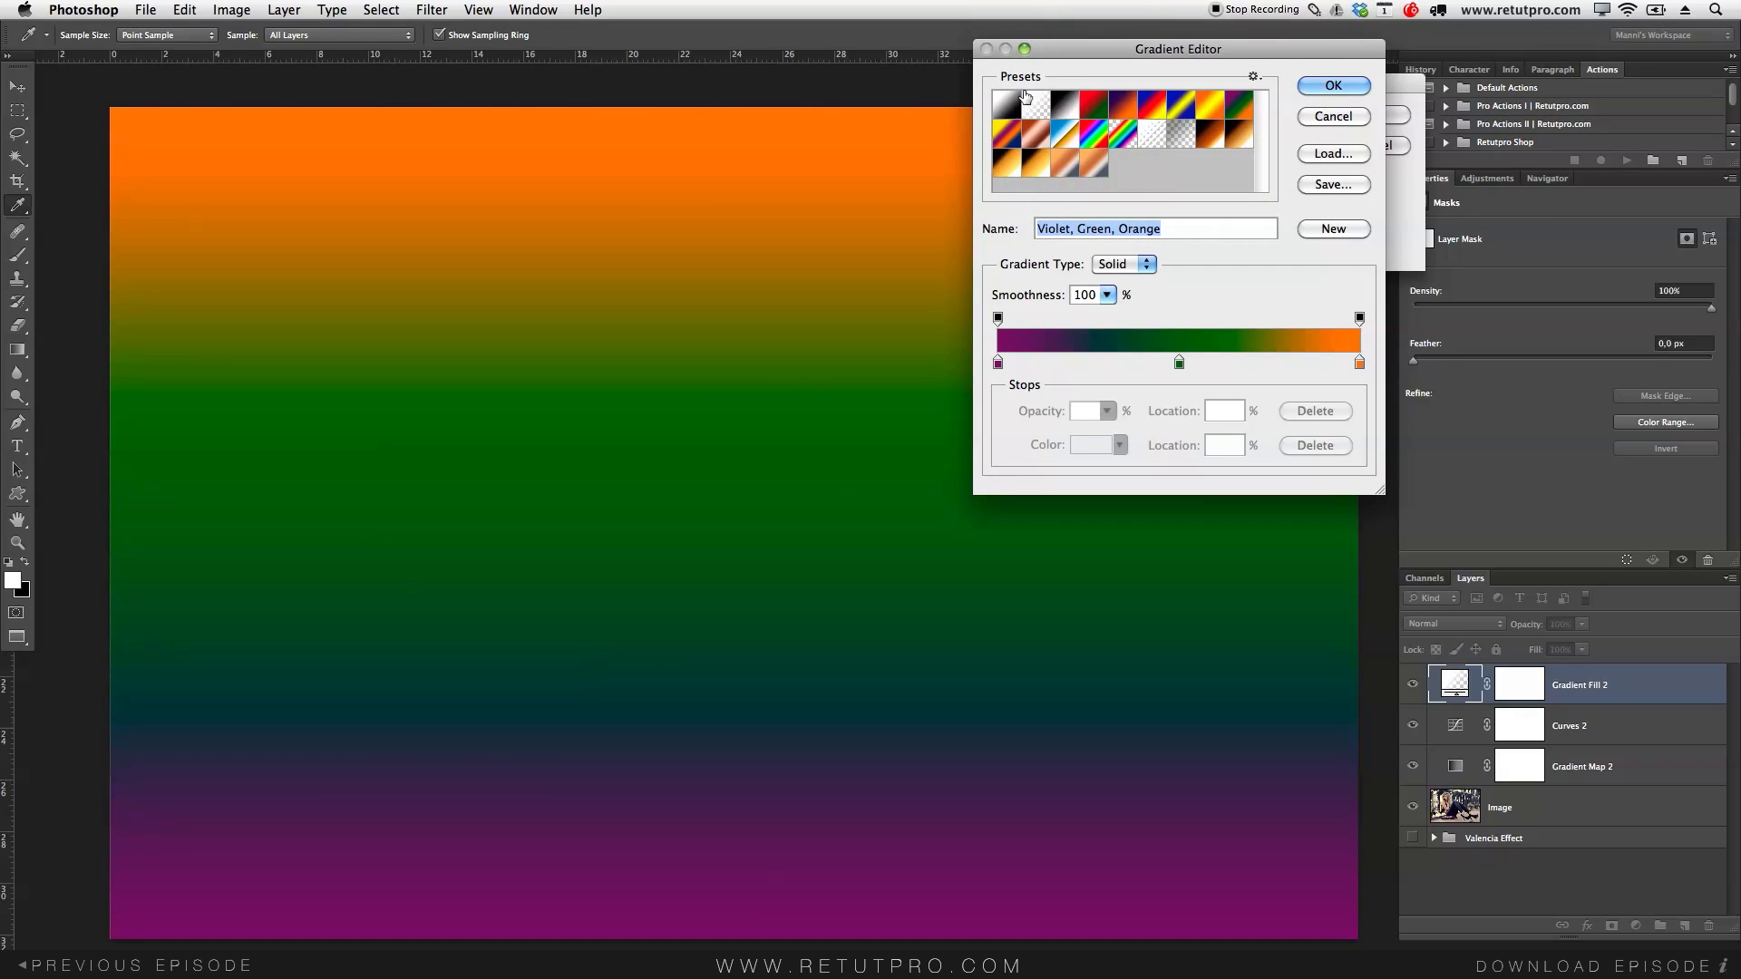
left_click(1125, 108)
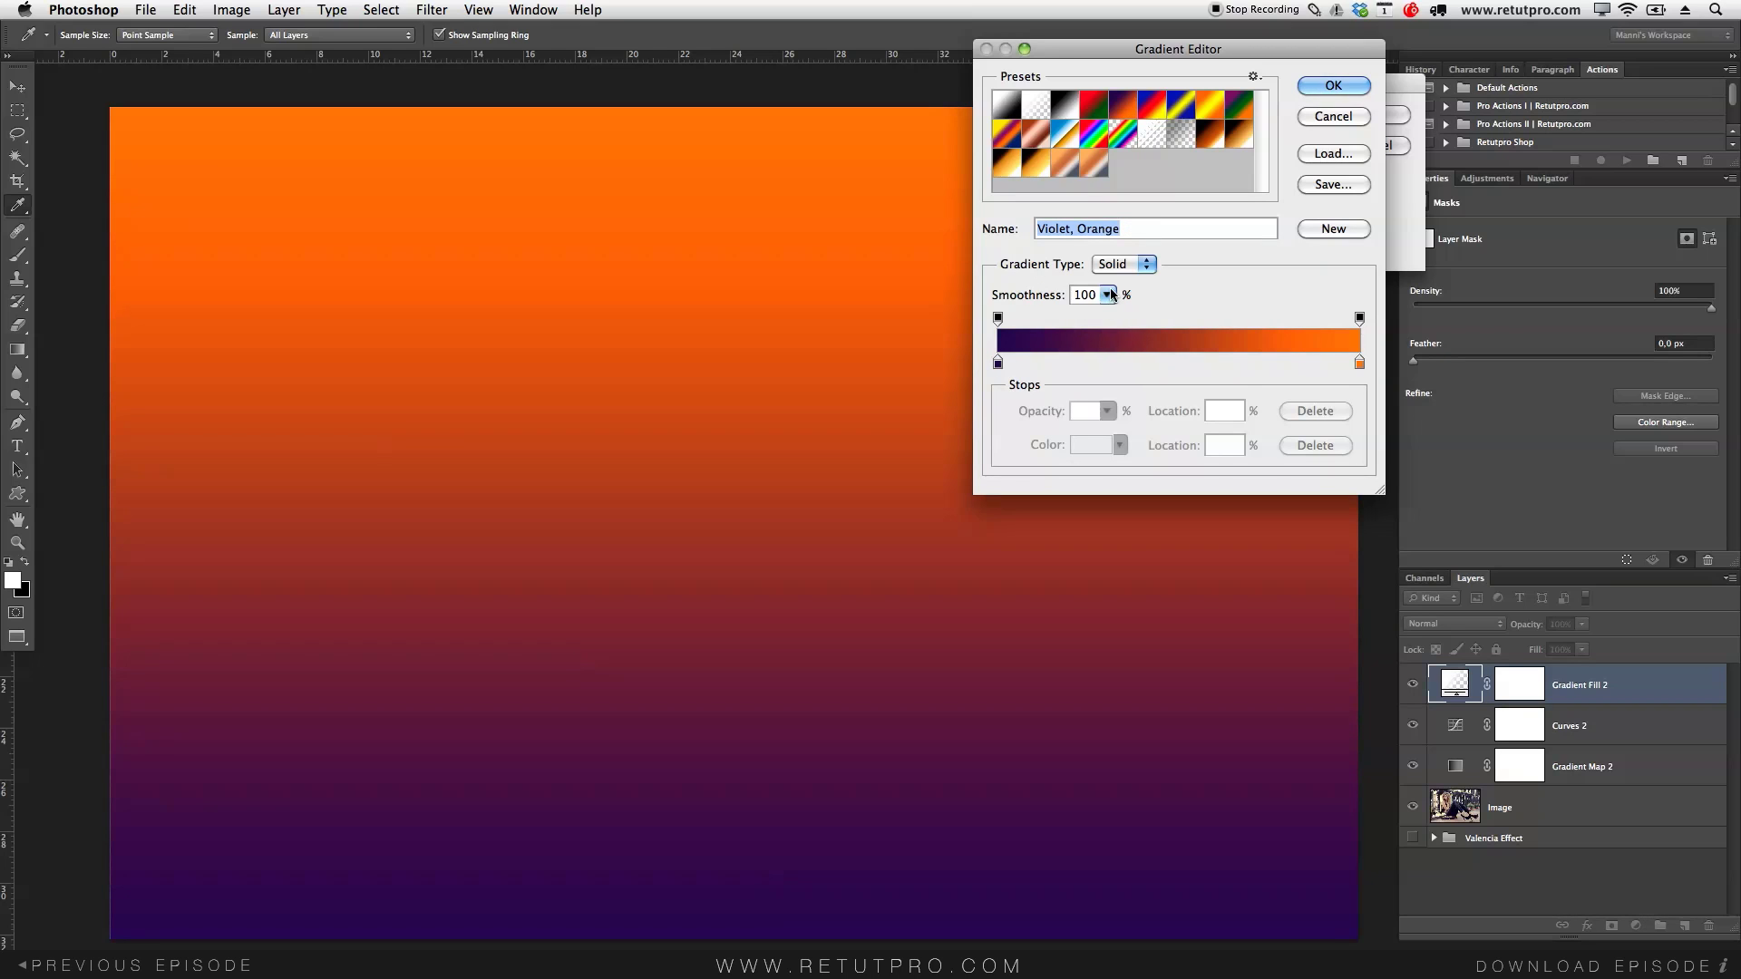
left_click(1020, 415)
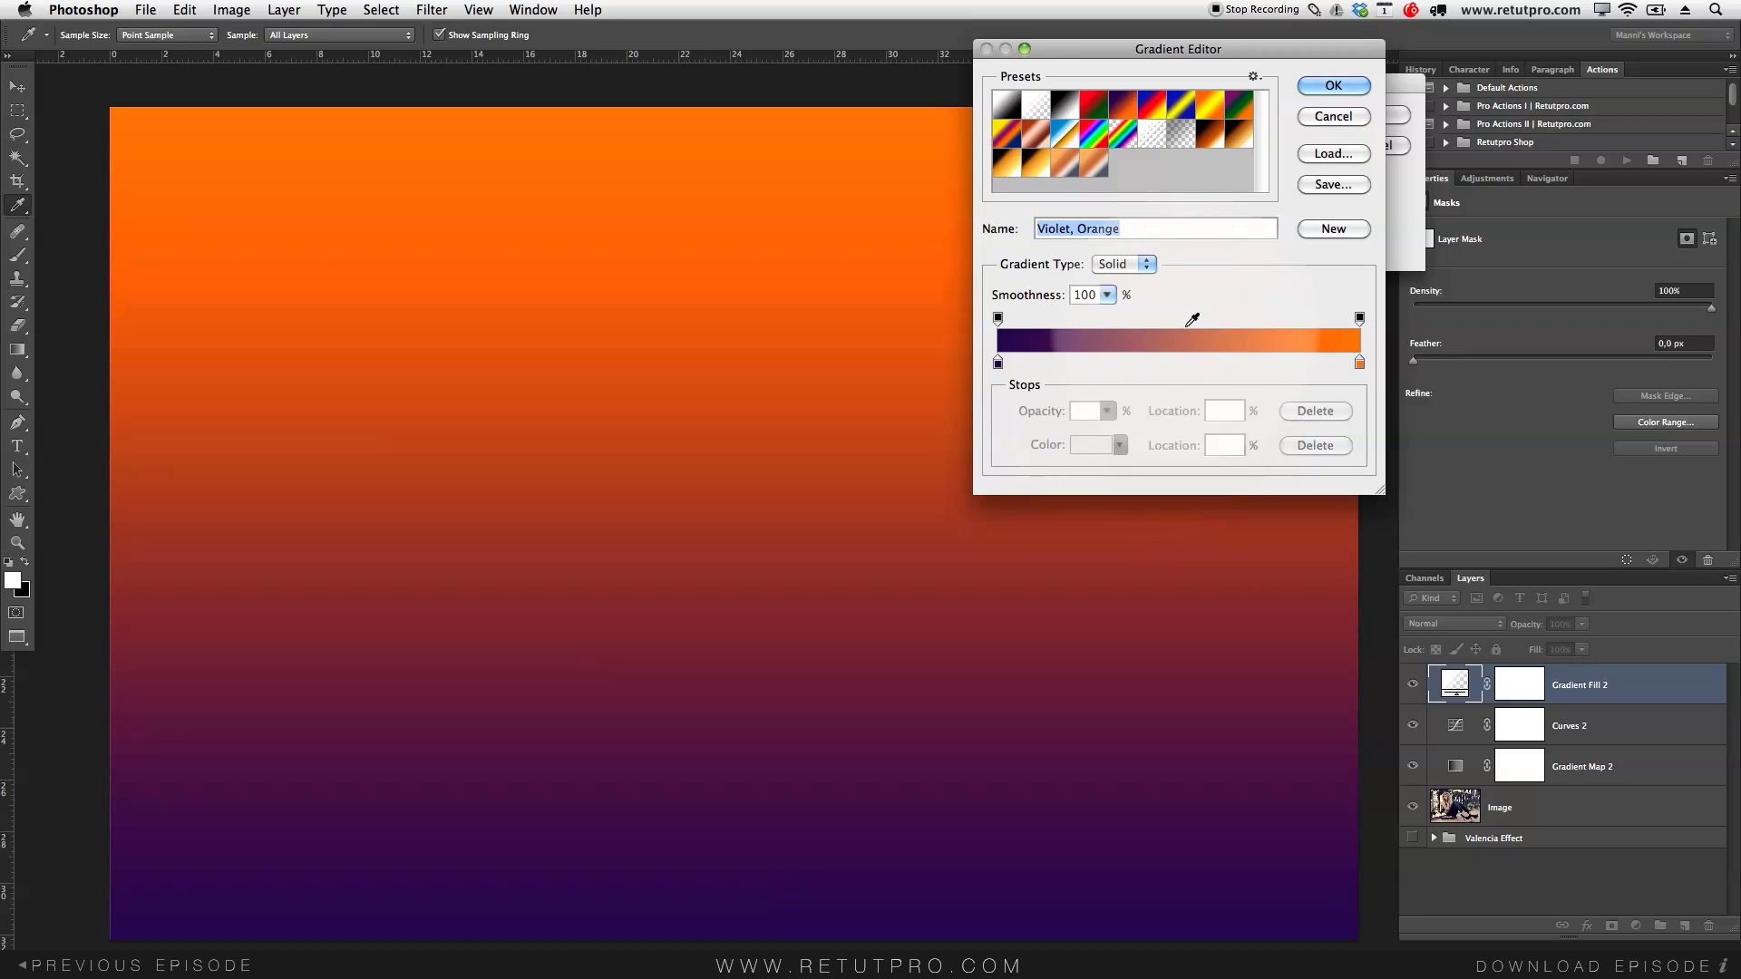
left_click(1325, 88)
left_click(1355, 113)
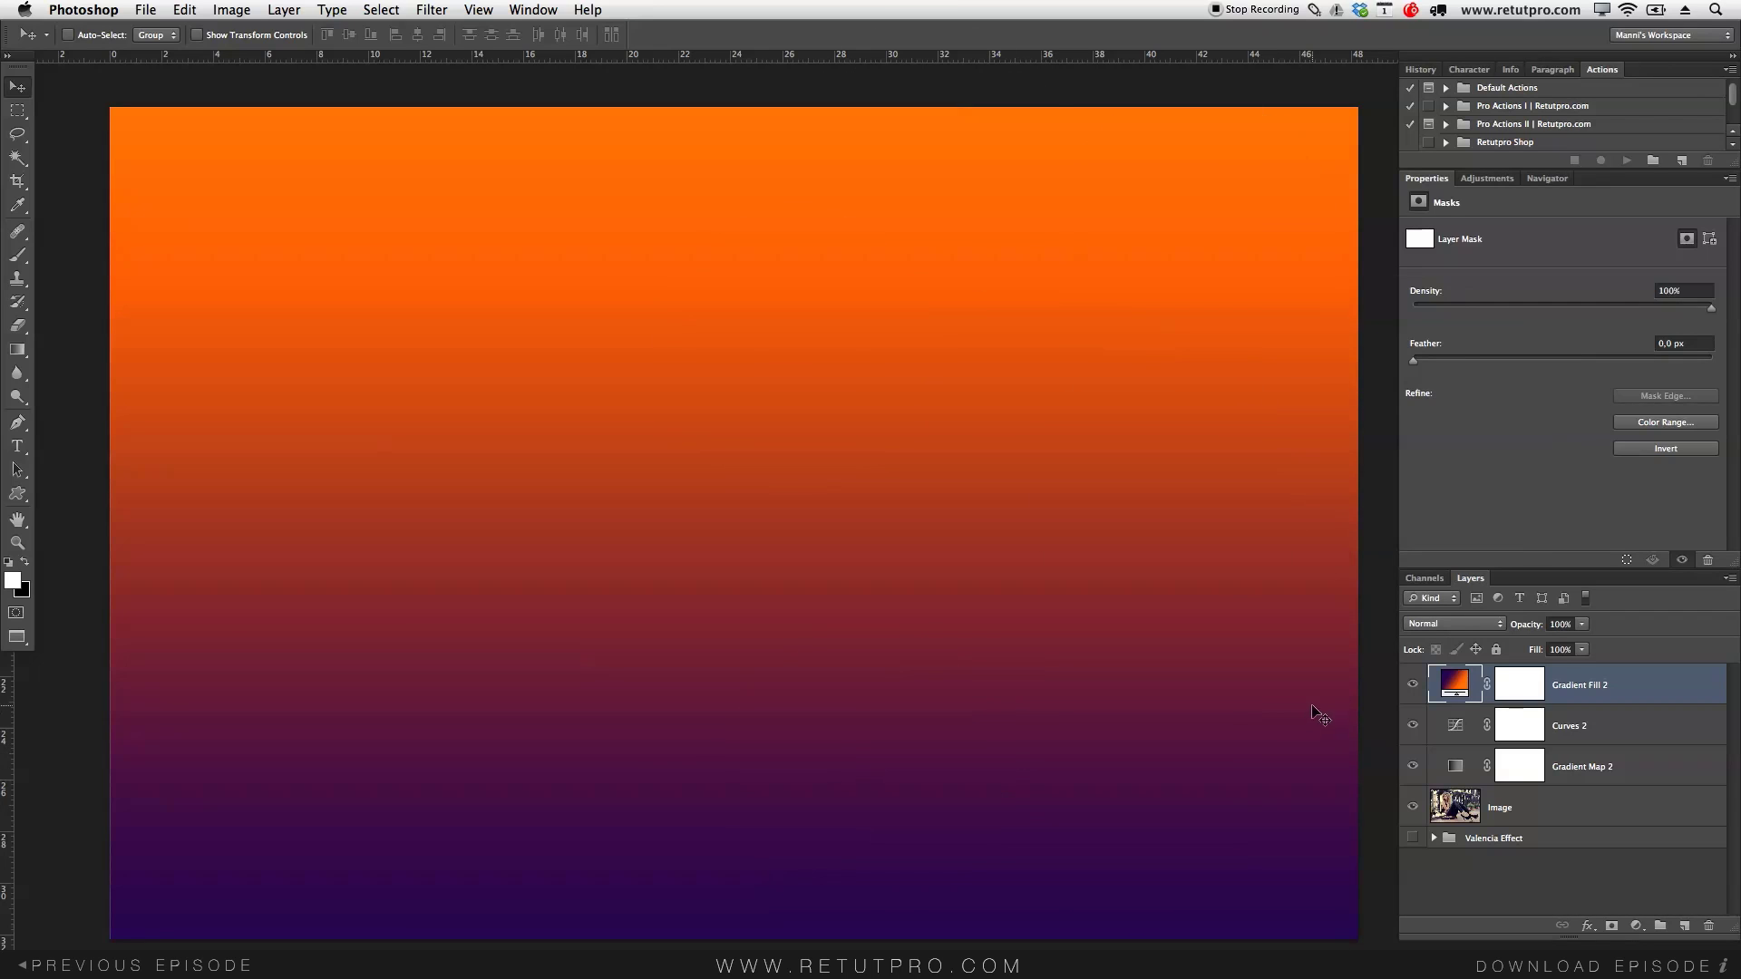
Step: Set the gradient fill layer's blend mode to Screen and lower its opacity to about 50%
left_click(1459, 625)
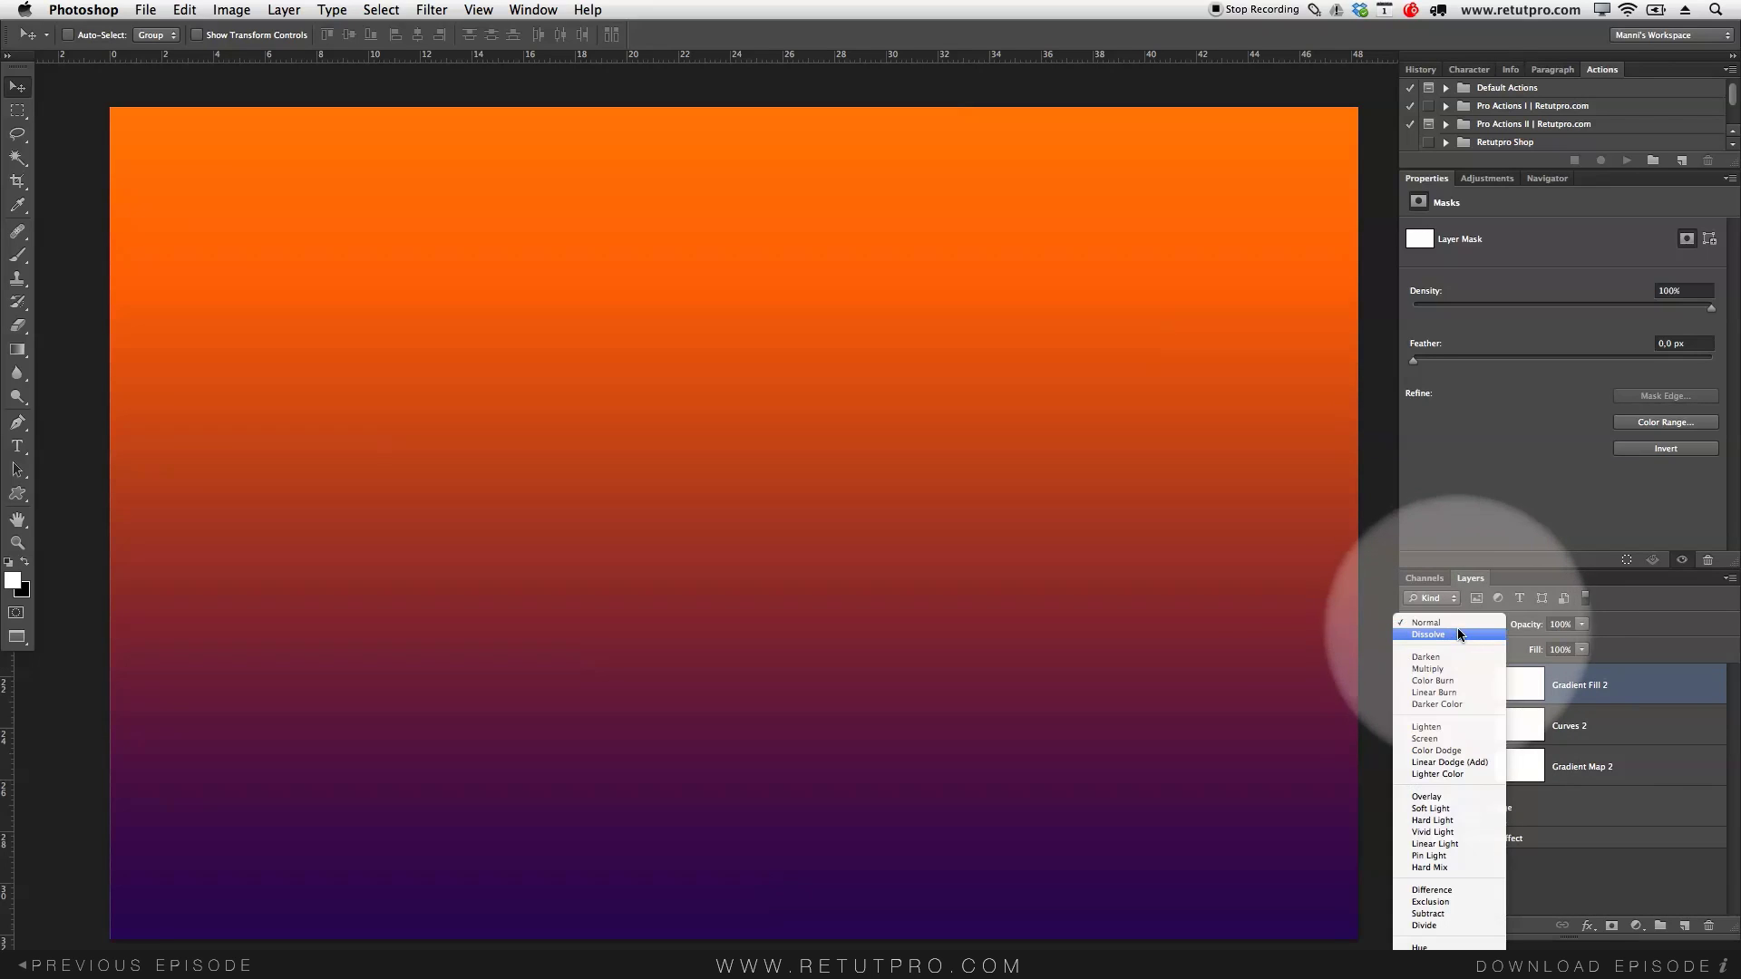
left_click(1444, 743)
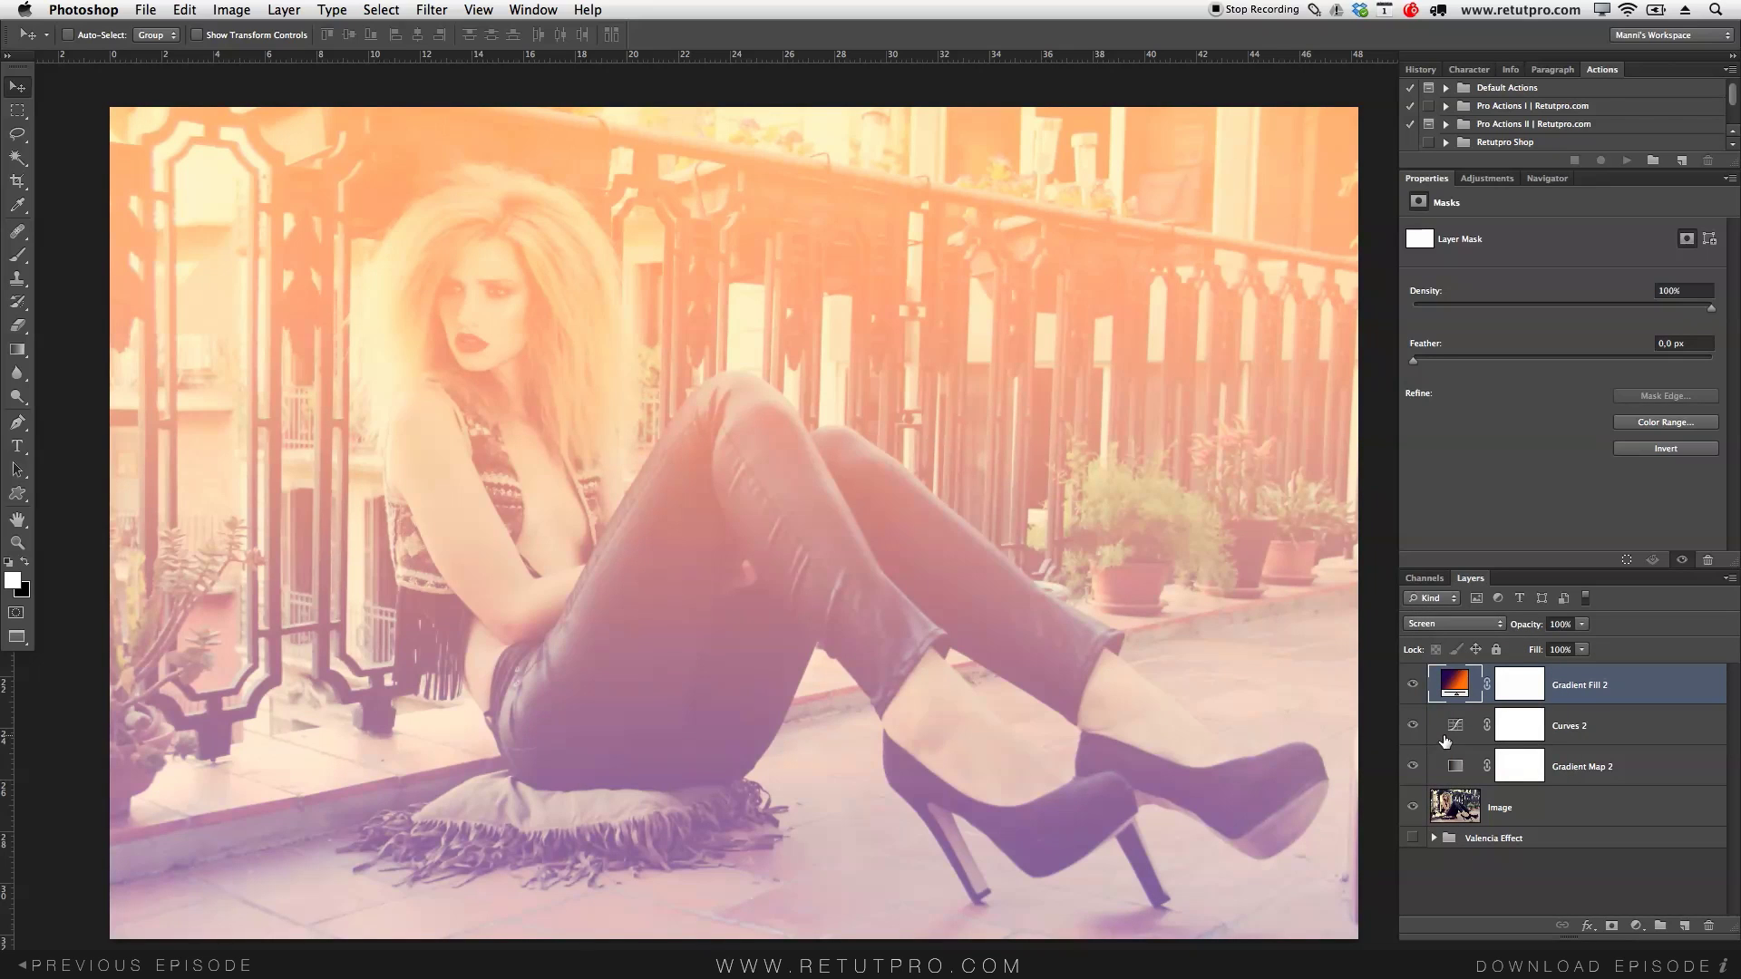
left_click(1524, 629)
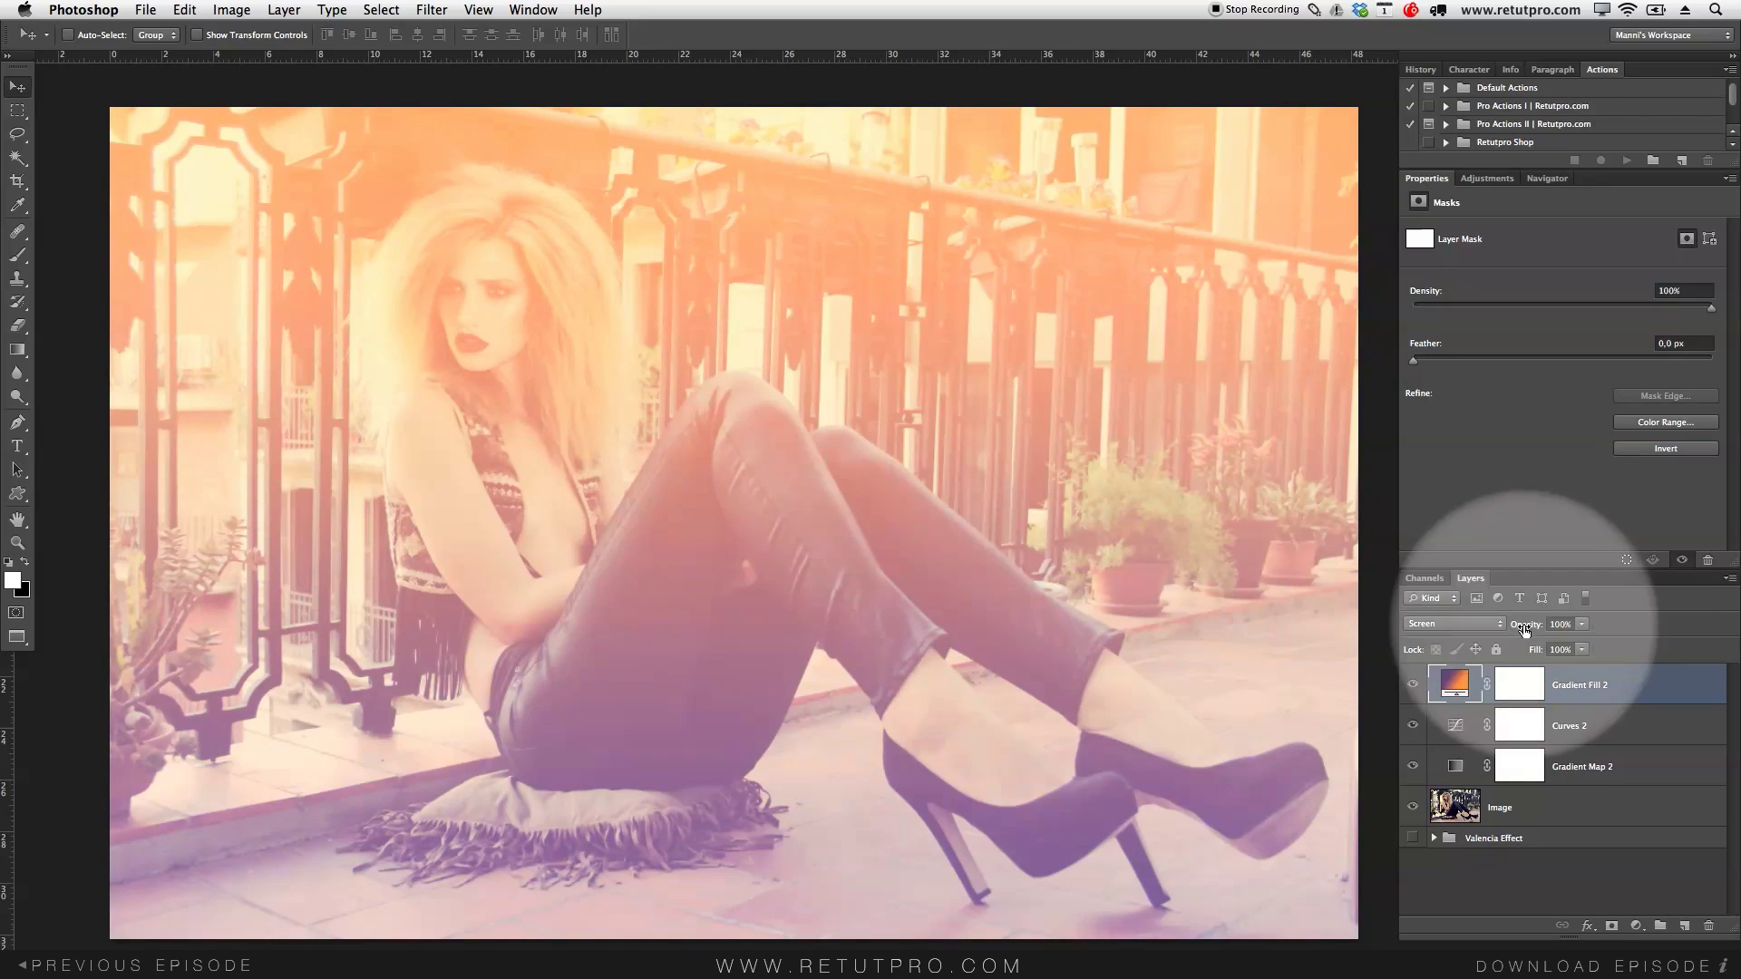
left_click_drag(1524, 629, 1510, 633)
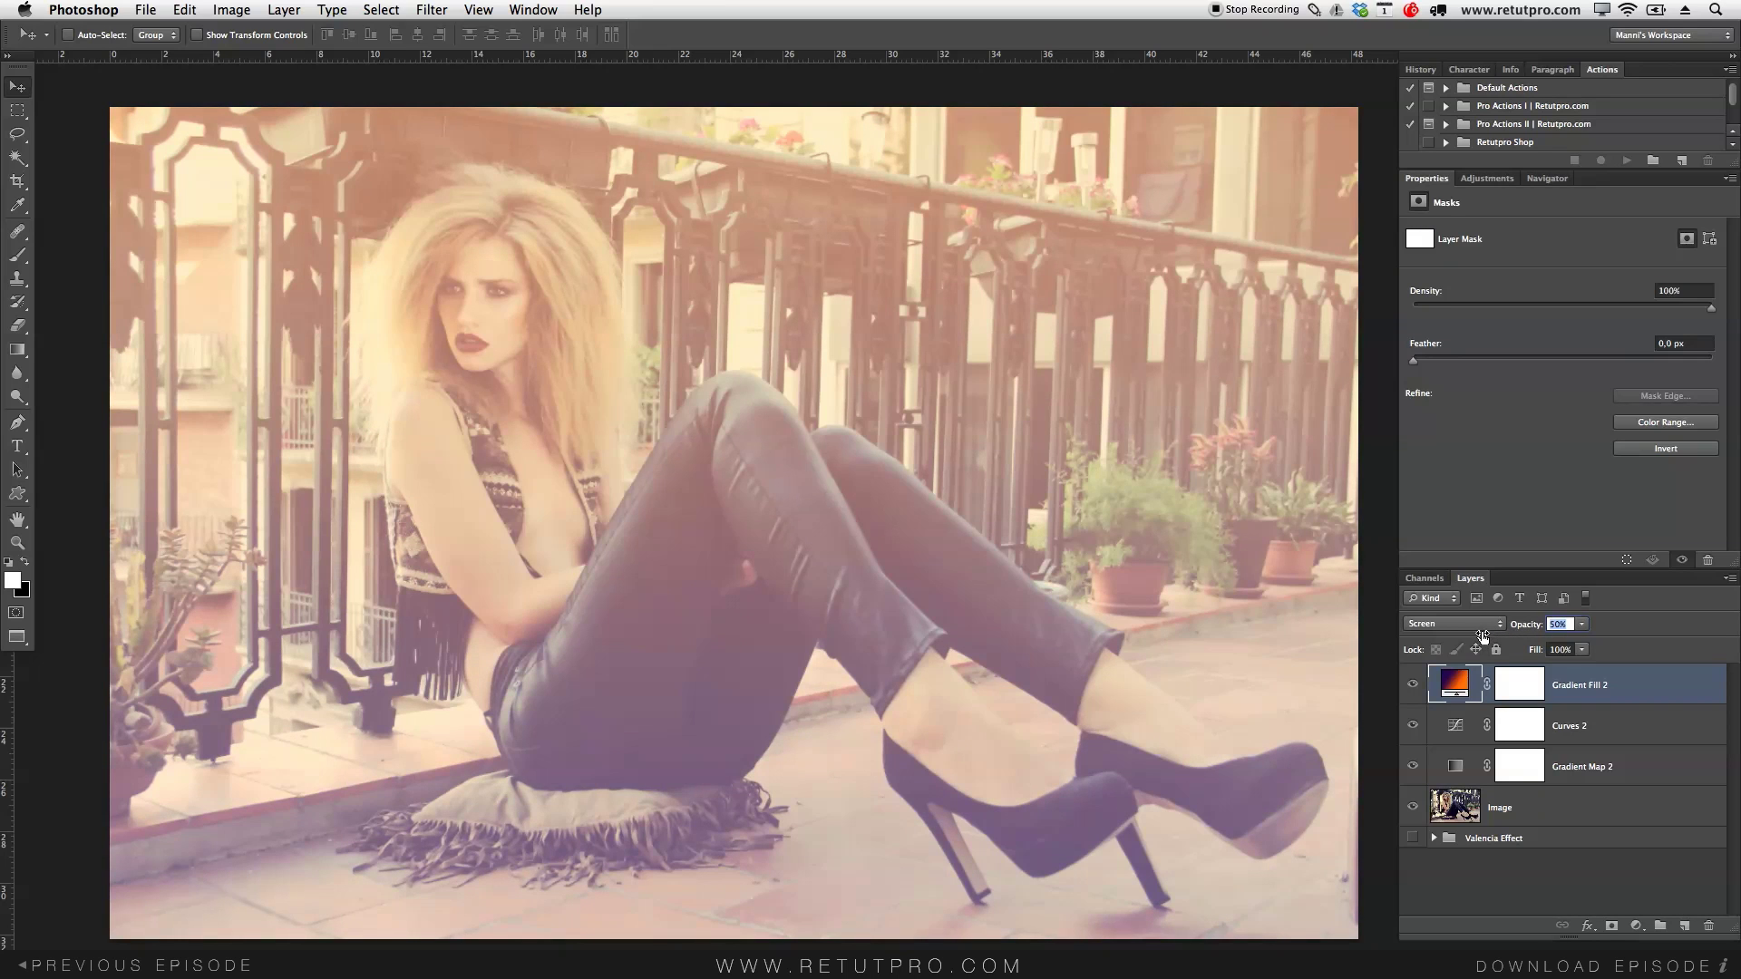
left_click_drag(1481, 634, 1484, 635)
Step: Reopen the gradient fill's settings and rotate the gradient to an angle of 142.43 degrees
double_click(1455, 684)
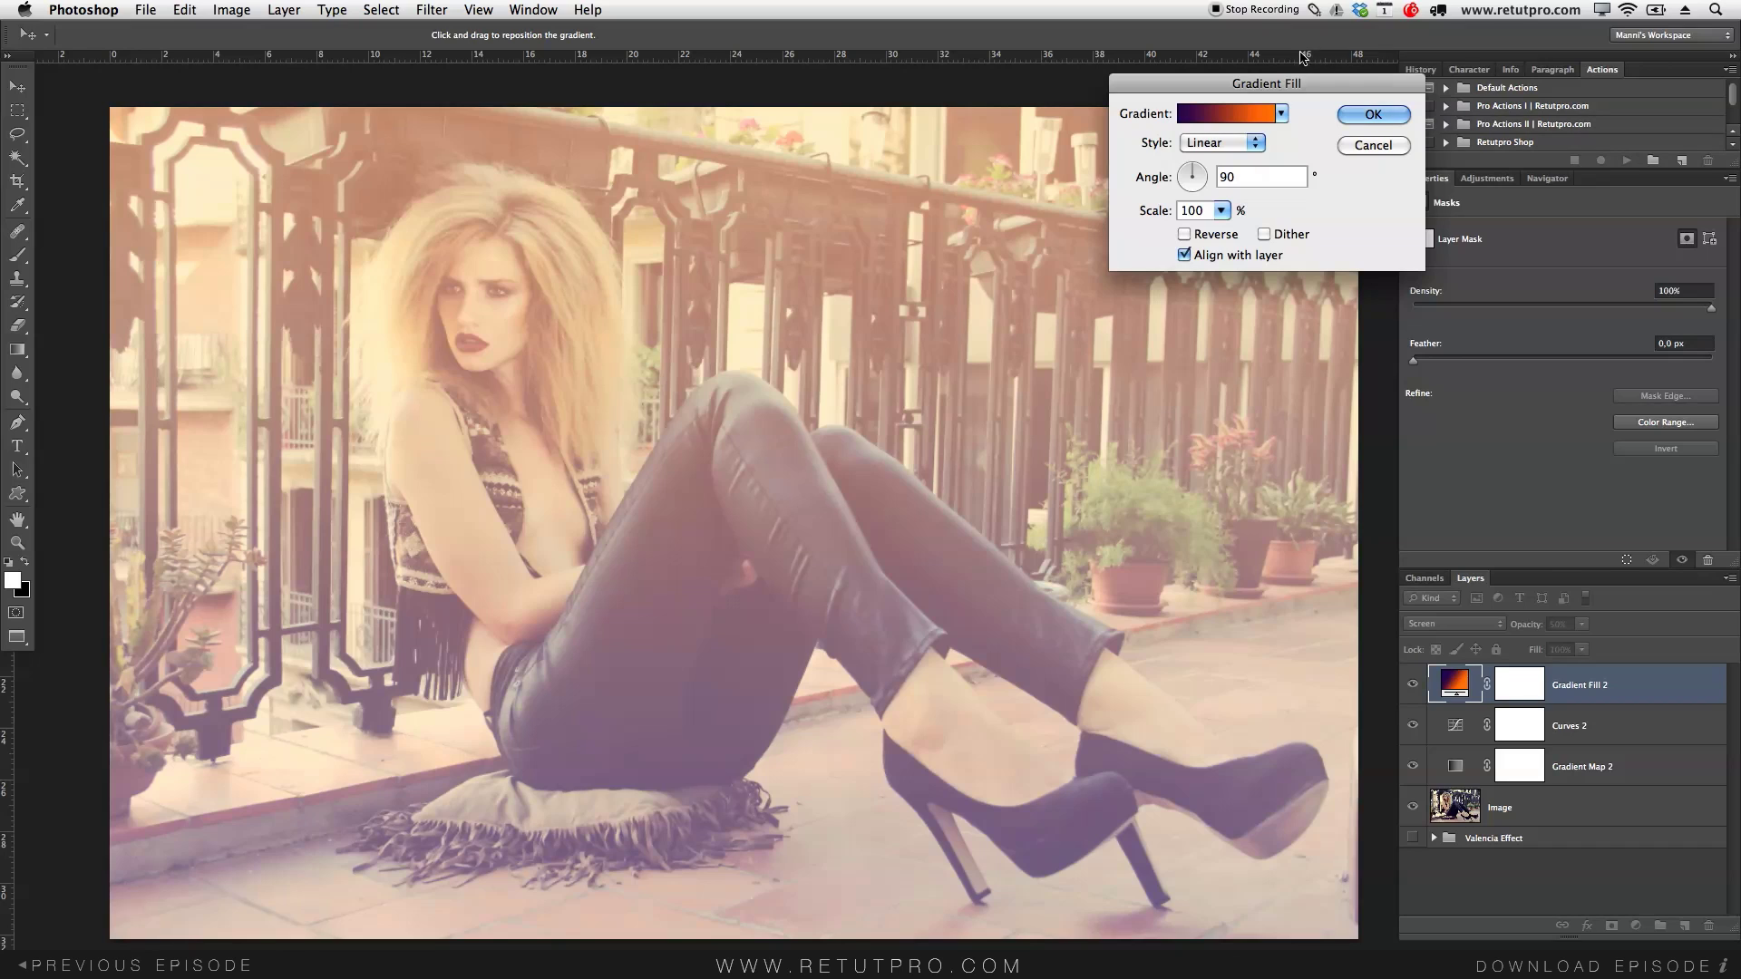
left_click(1195, 178)
left_click_drag(1193, 175, 1184, 172)
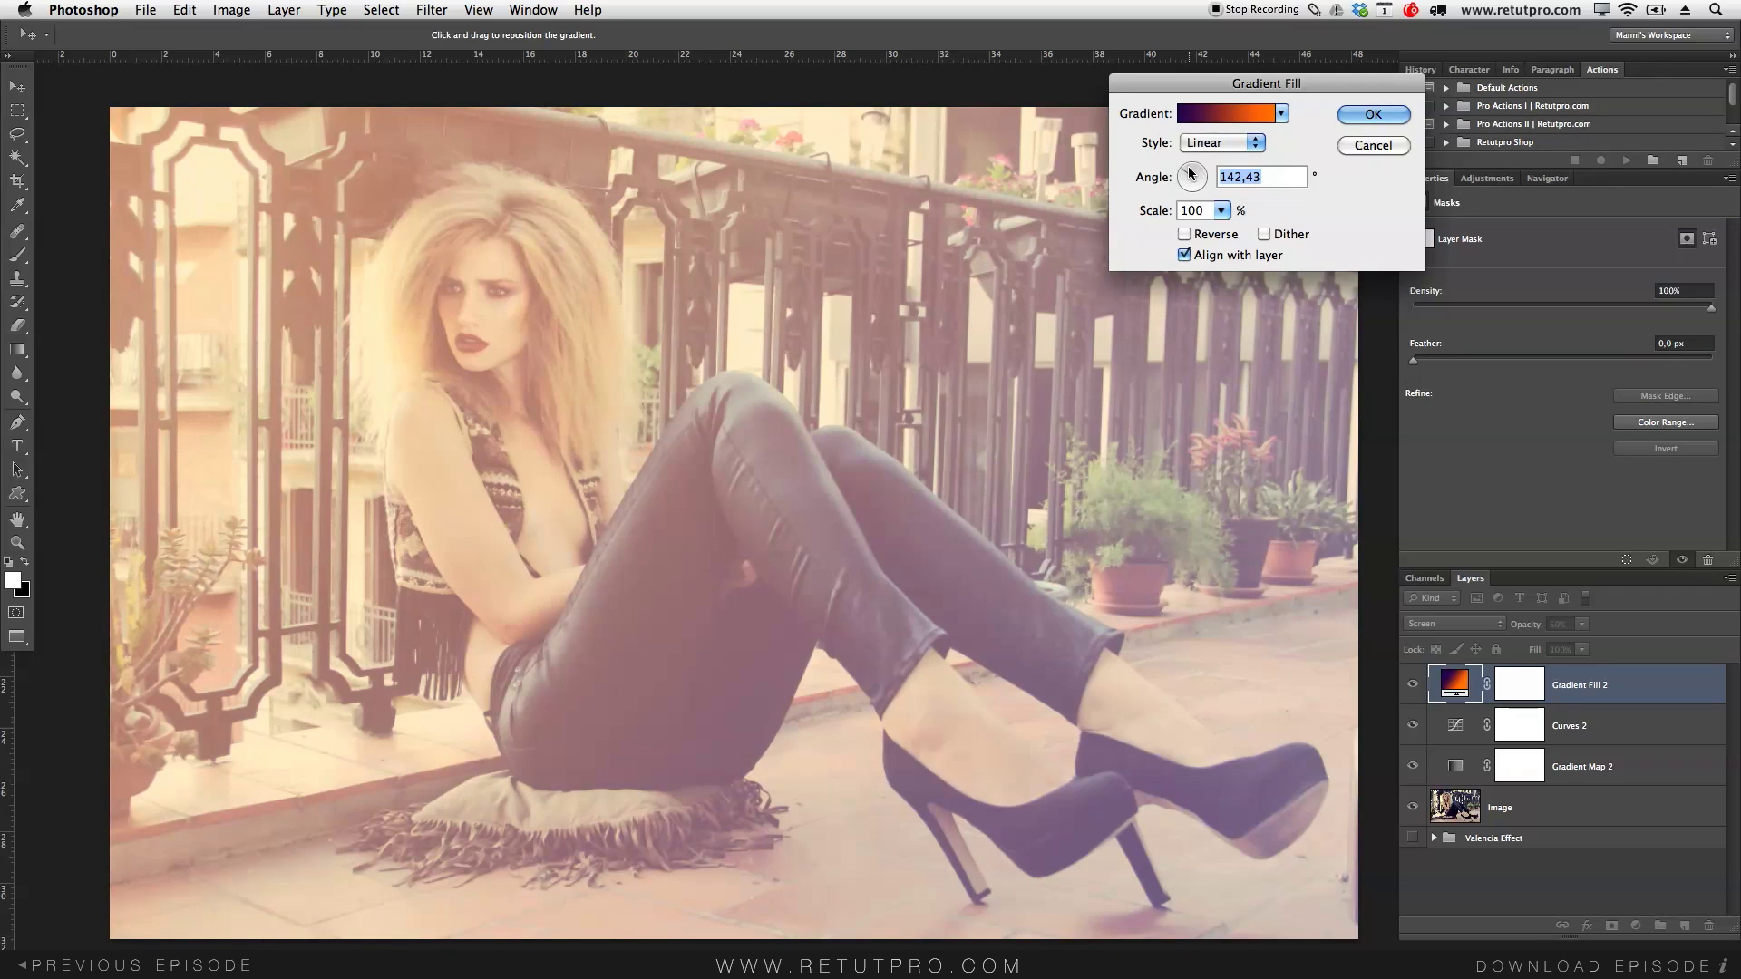
Step: Edit the fill's gradient from the Violet, Orange preset, moving the violet color stop to a location of 69%
left_click(1221, 116)
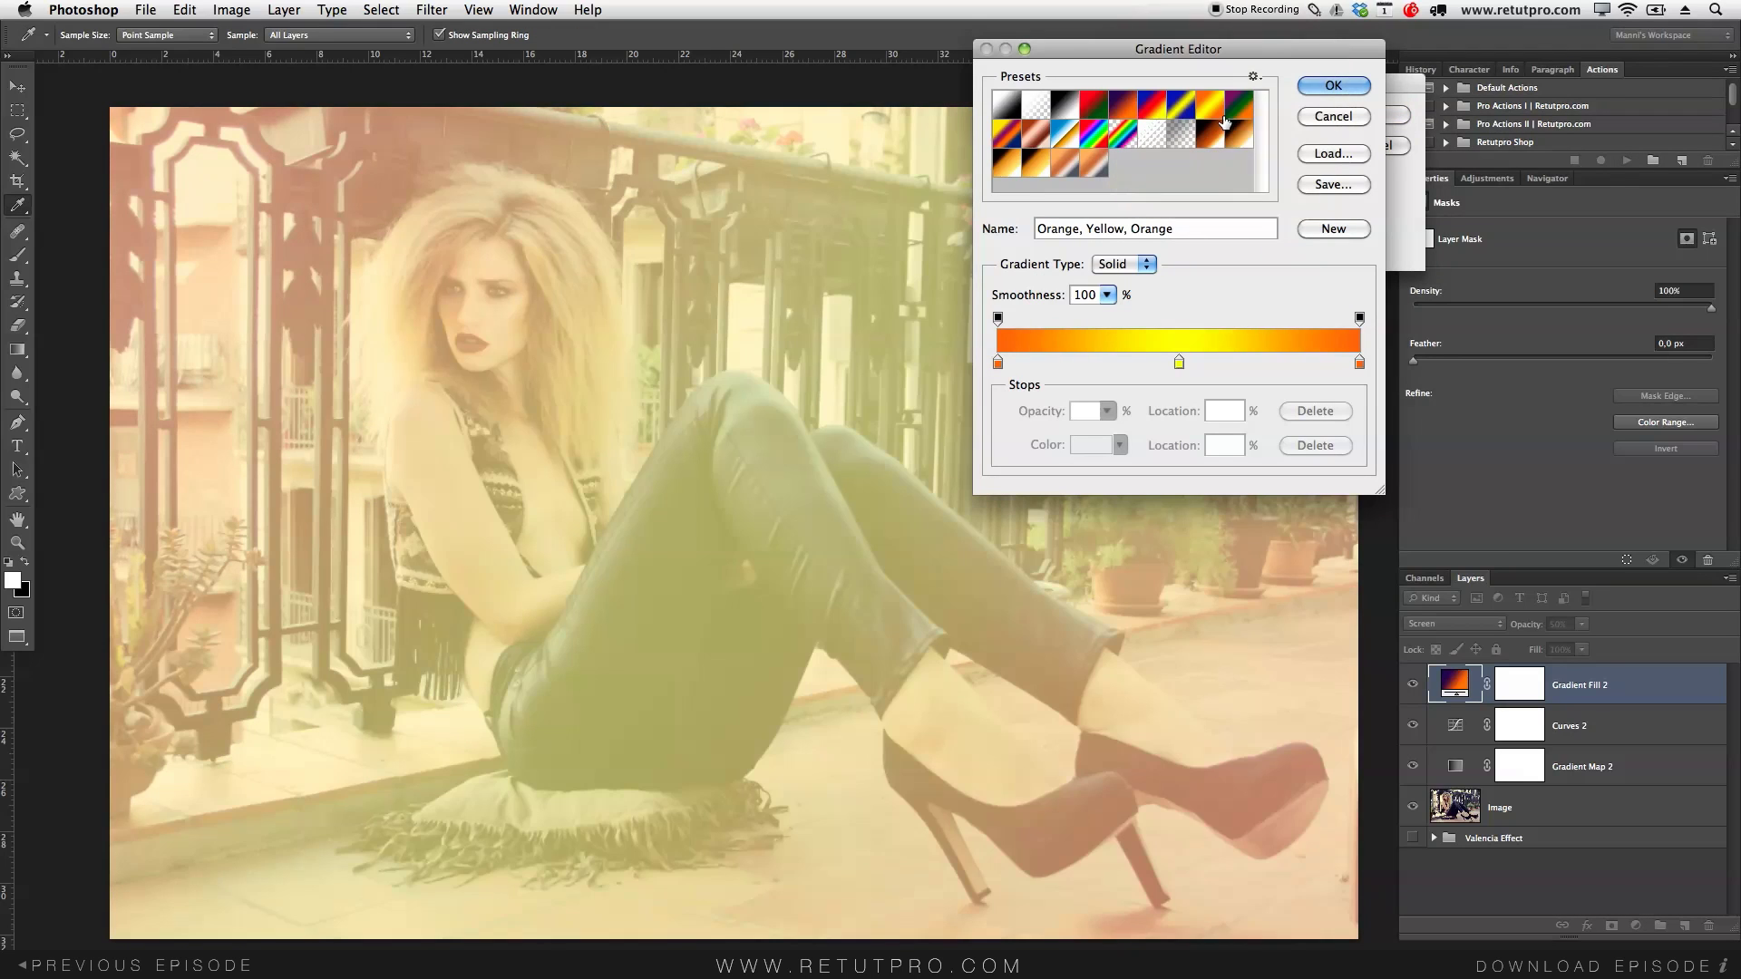
left_click(1128, 110)
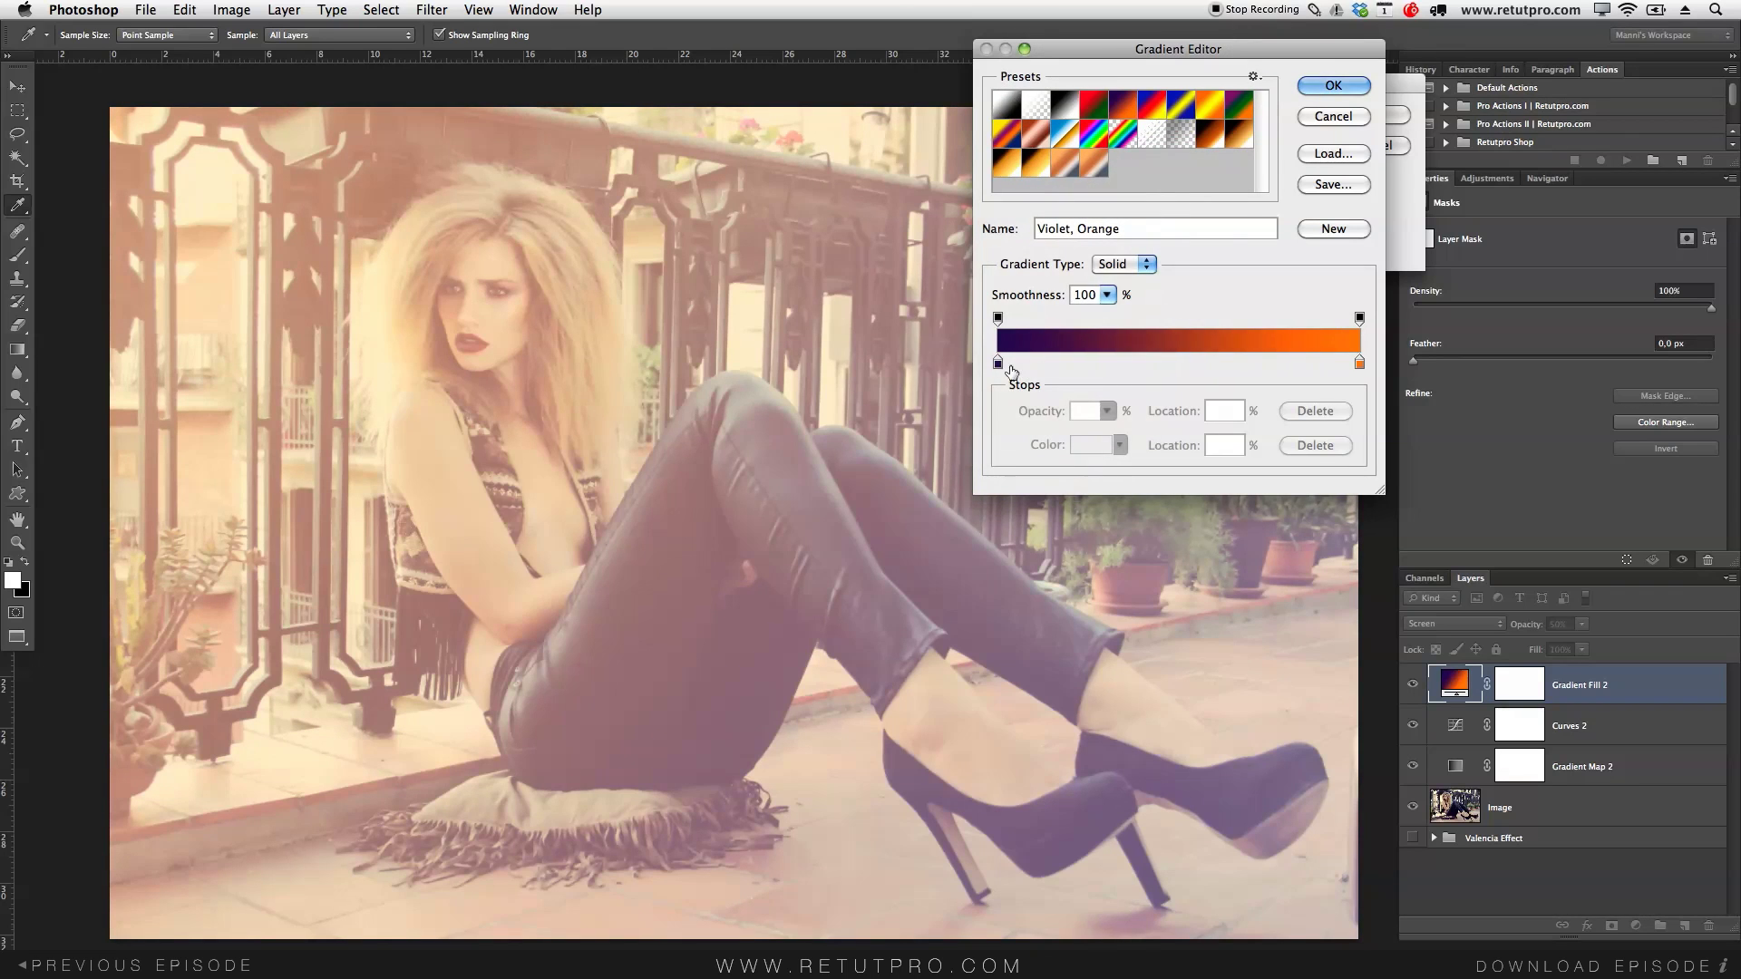
left_click_drag(997, 365, 1254, 366)
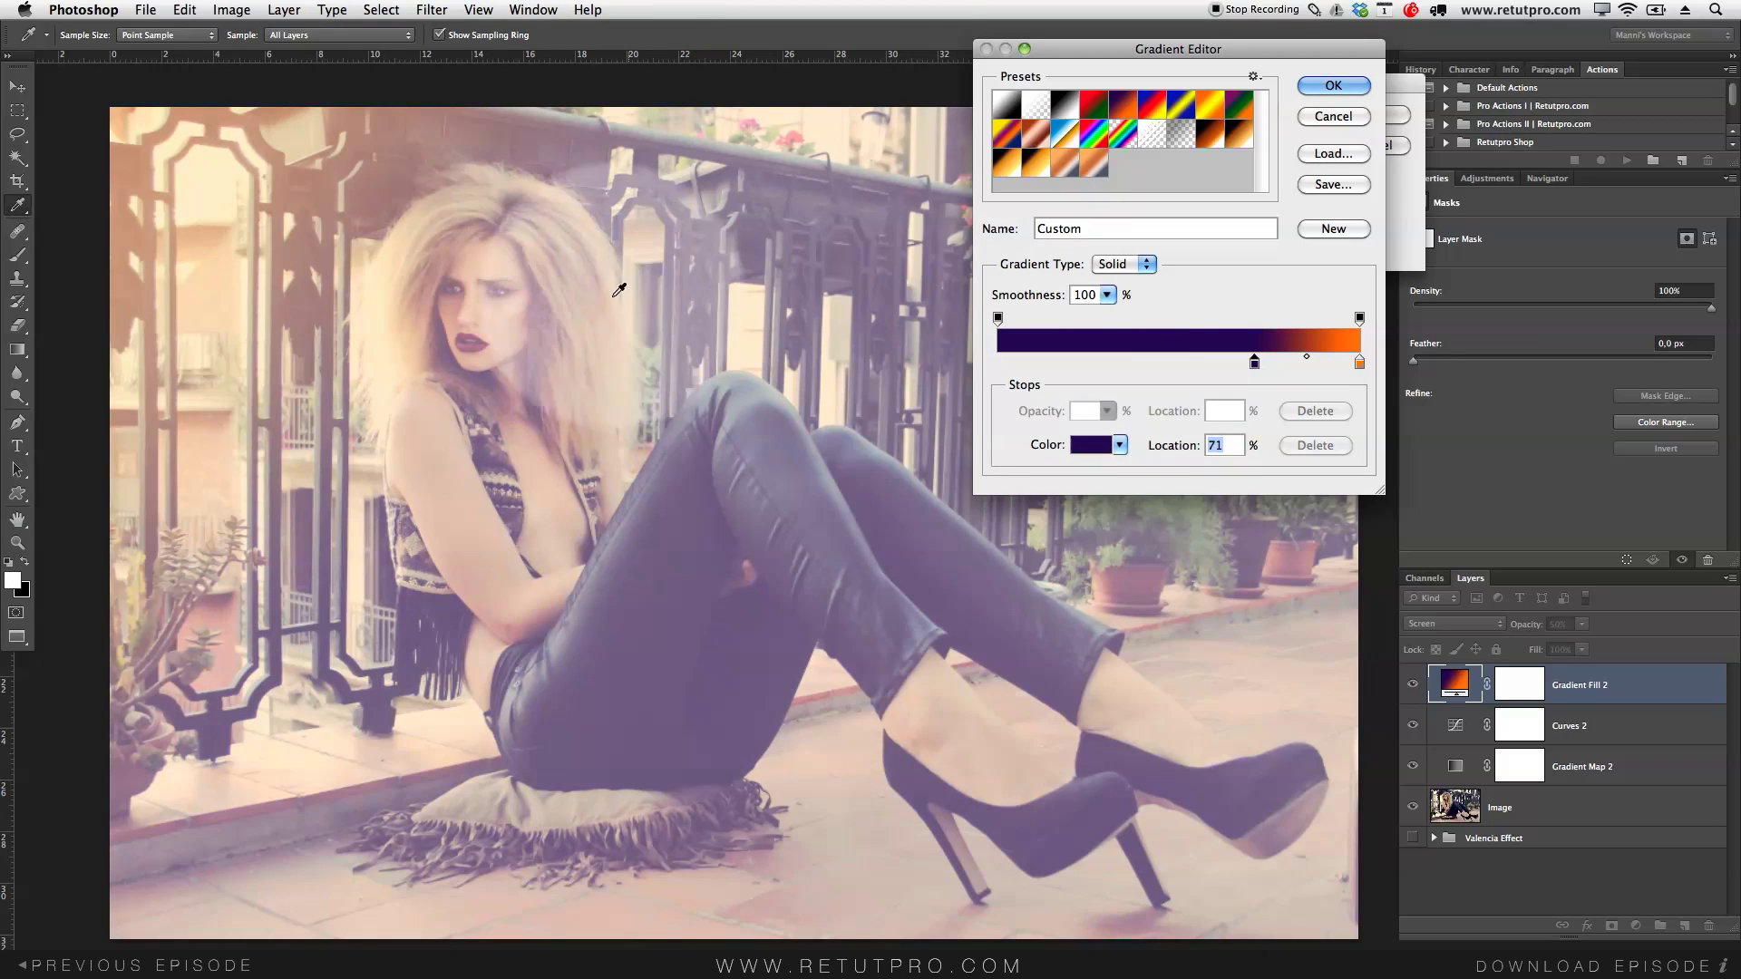
left_click_drag(186, 358, 254, 199)
left_click_drag(1257, 367, 1249, 366)
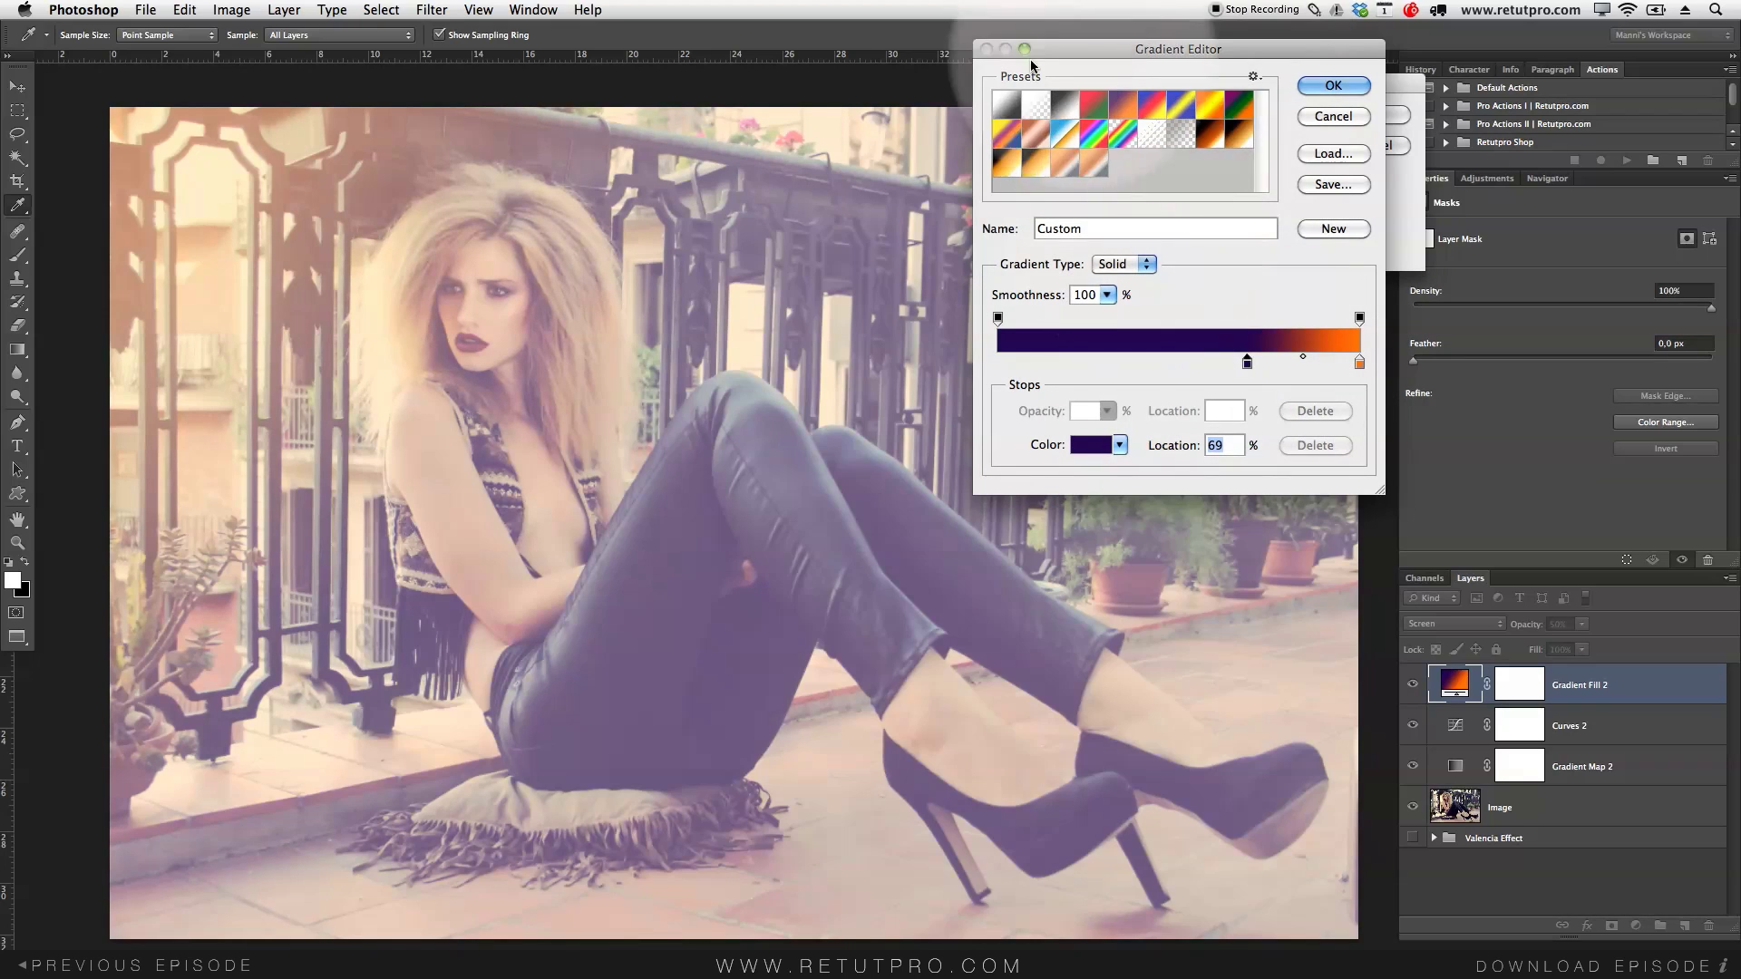
Step: Add two more violet color stops between the violet and orange ones, the second at 84%
left_click(1247, 363)
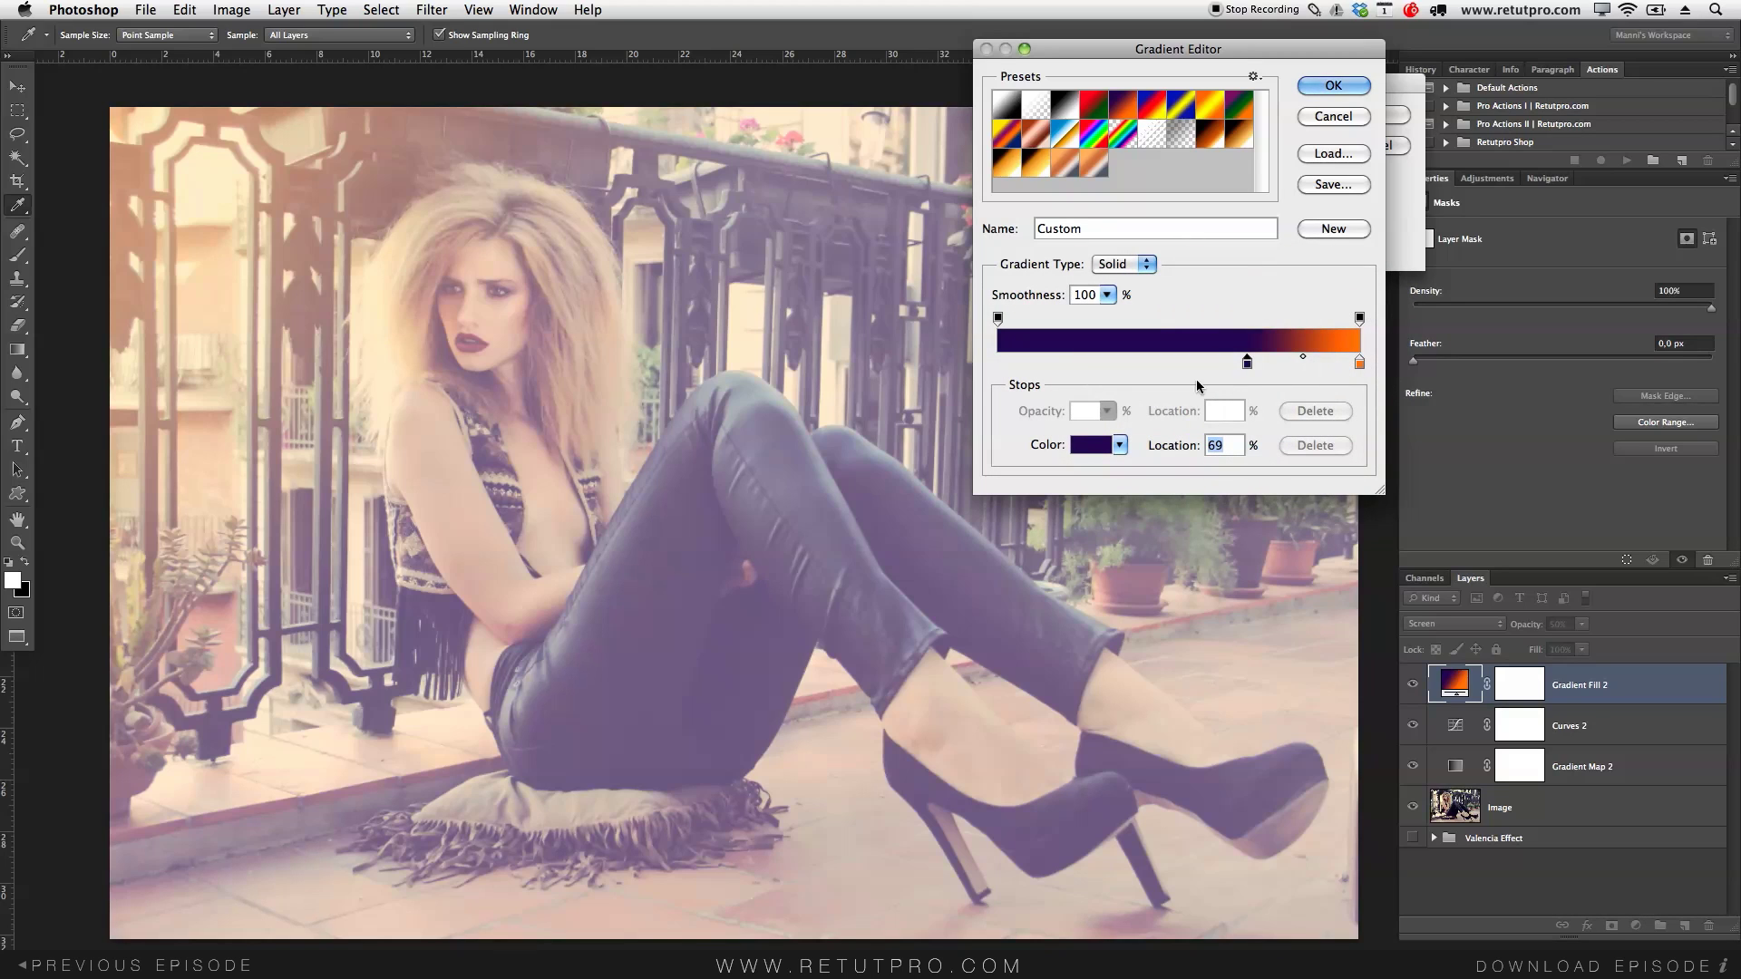
left_click(1280, 362)
left_click(1303, 362)
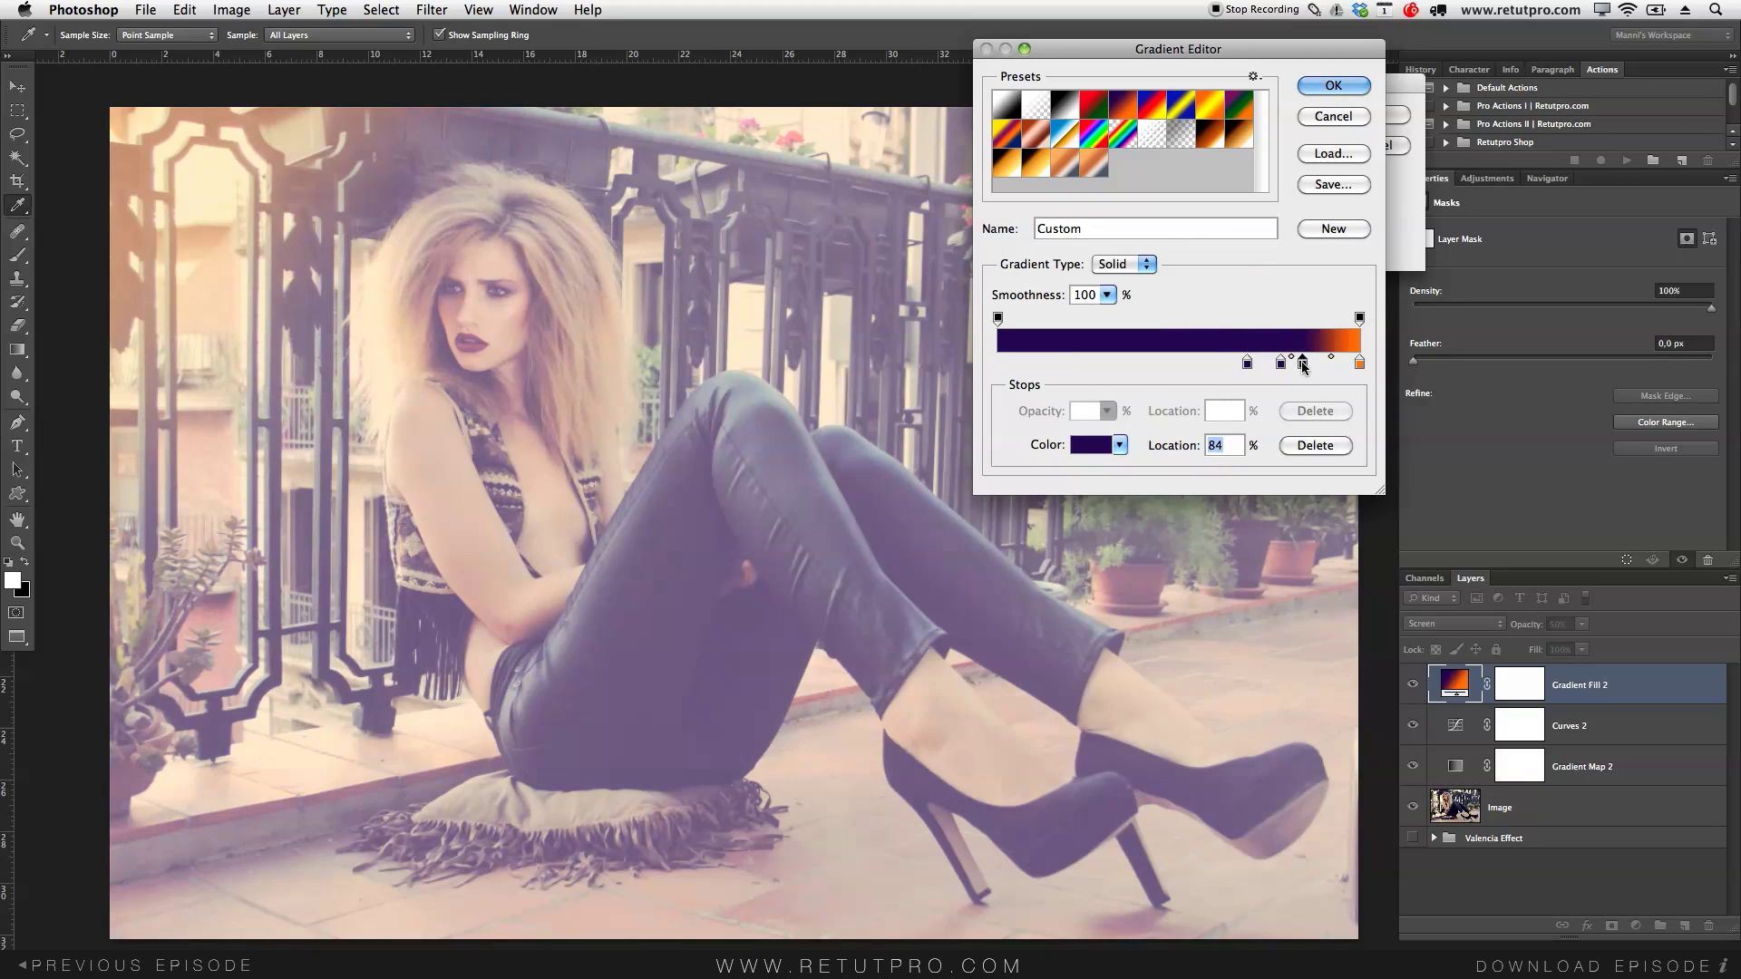
Step: Keep one violet color stop between the gradient's end stops, at a location of 71%, and set the fill's angle to 135 degrees
left_click_drag(1303, 365, 1256, 372)
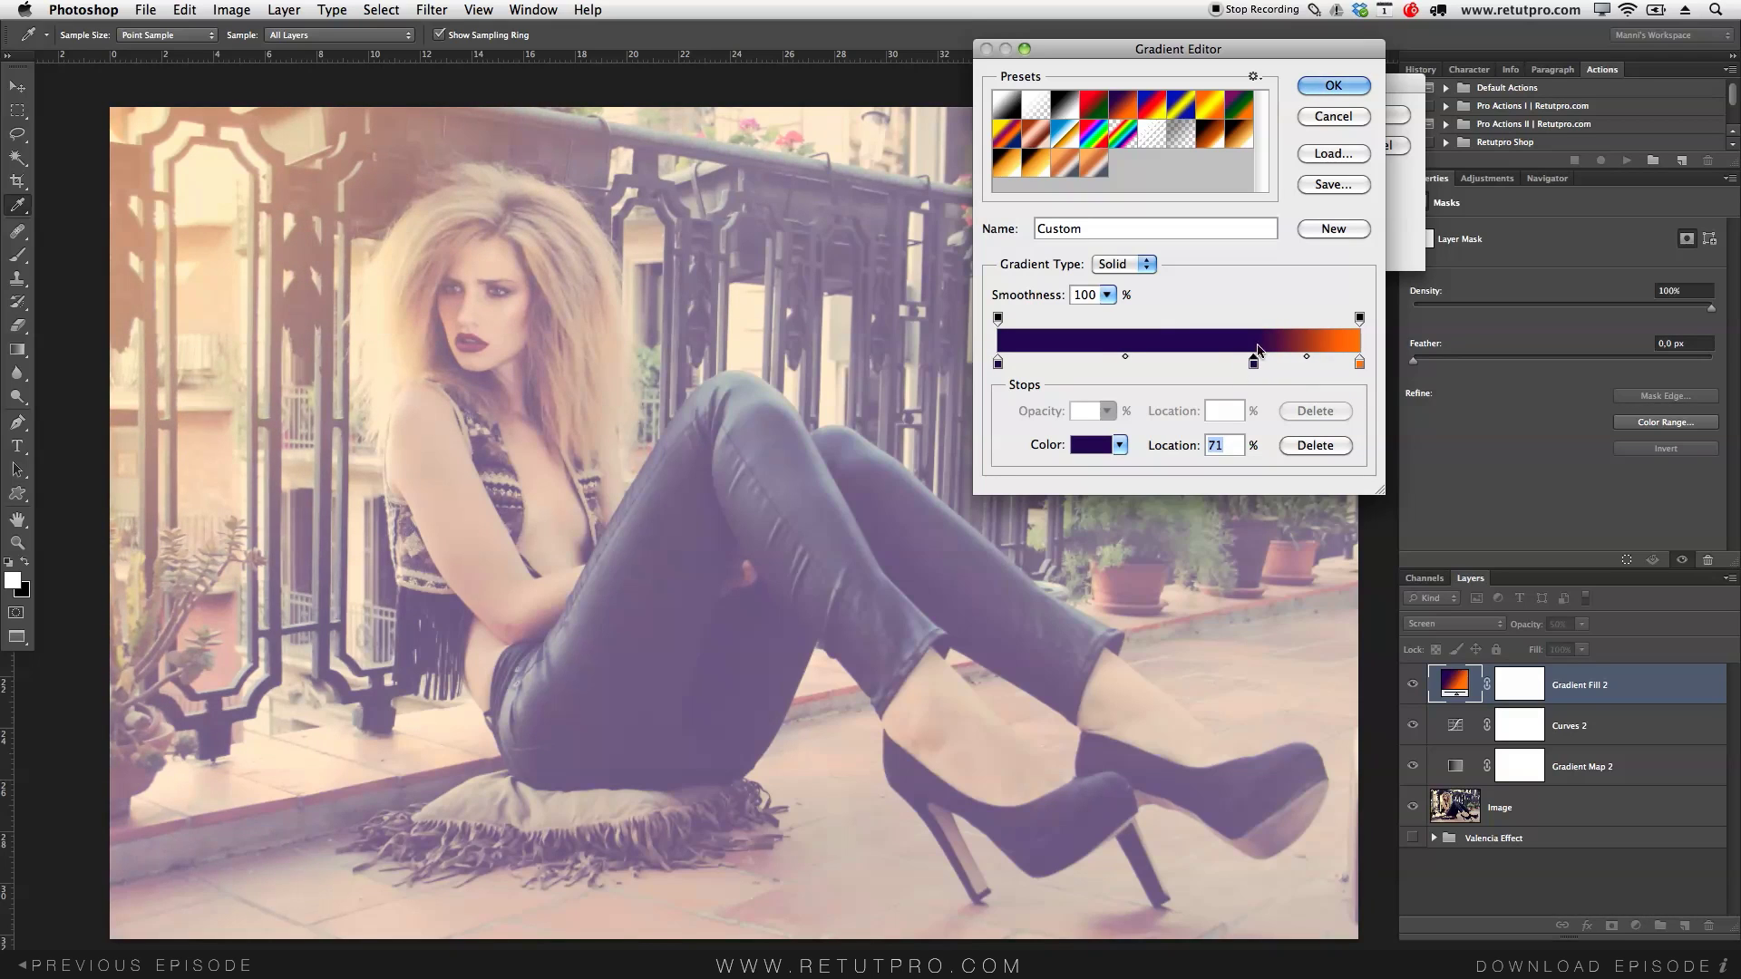
left_click(1332, 85)
left_click_drag(1184, 174, 1186, 172)
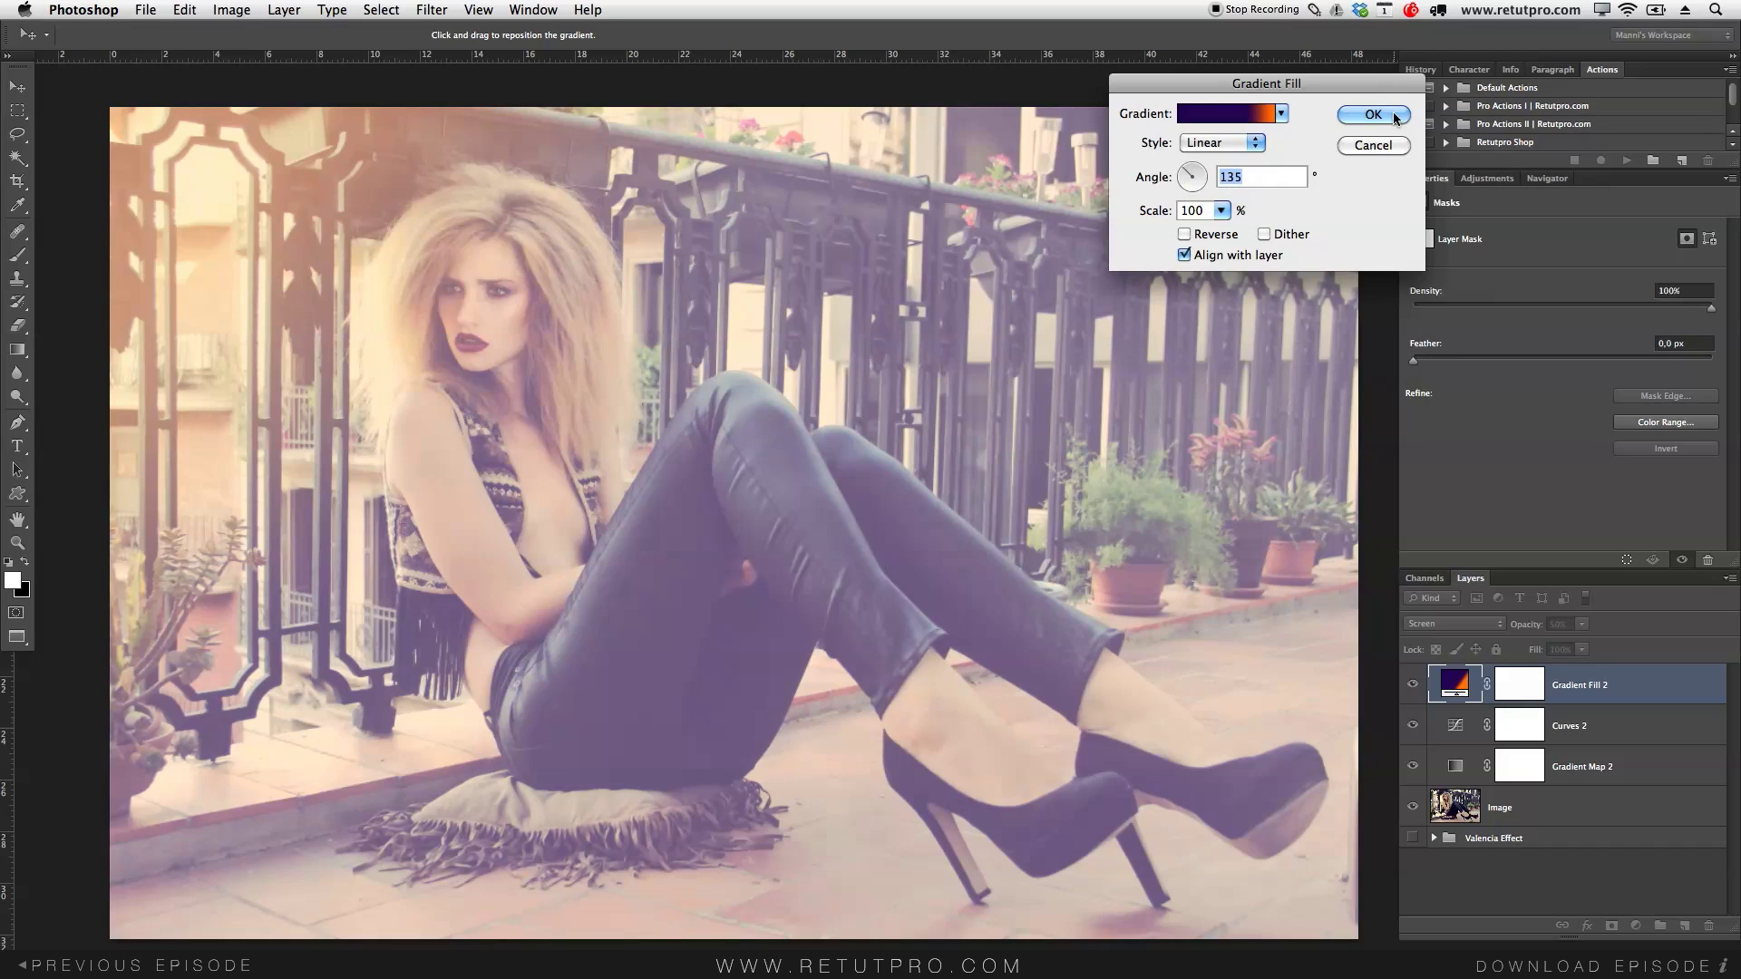
left_click(1356, 114)
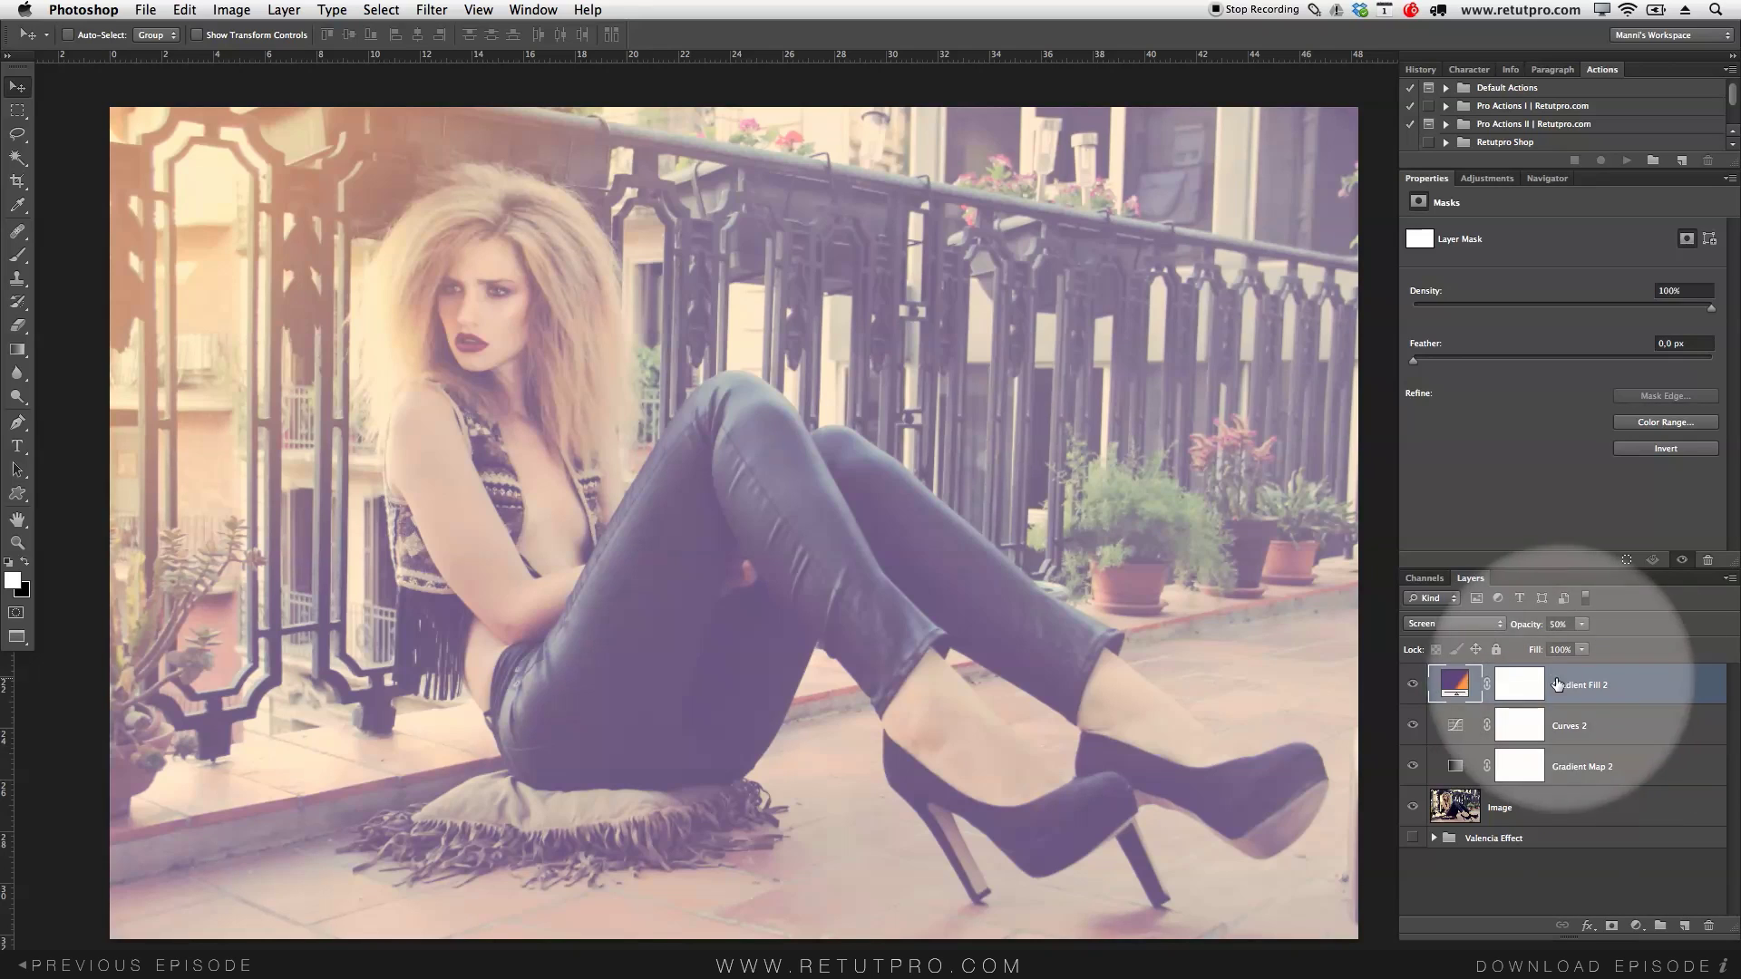
Step: Add a Selective Color adjustment layer above the gradient fill, using the Absolute method and targeting the Neutrals
left_click(1485, 179)
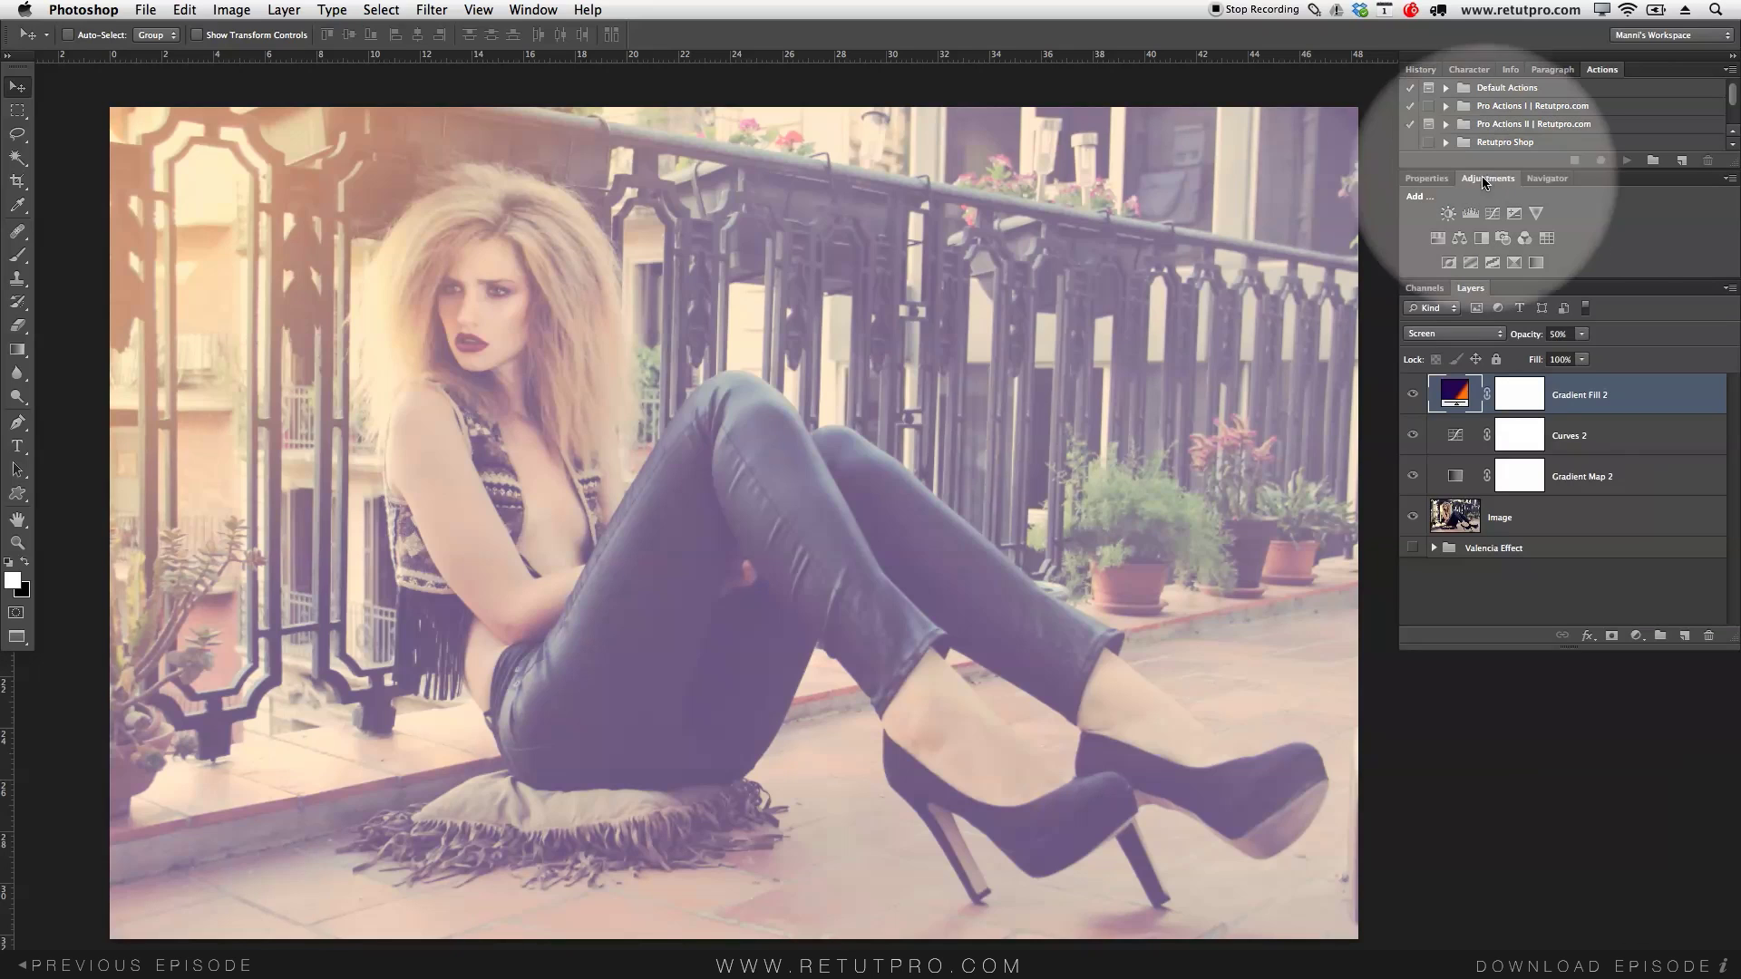
left_click(1514, 263)
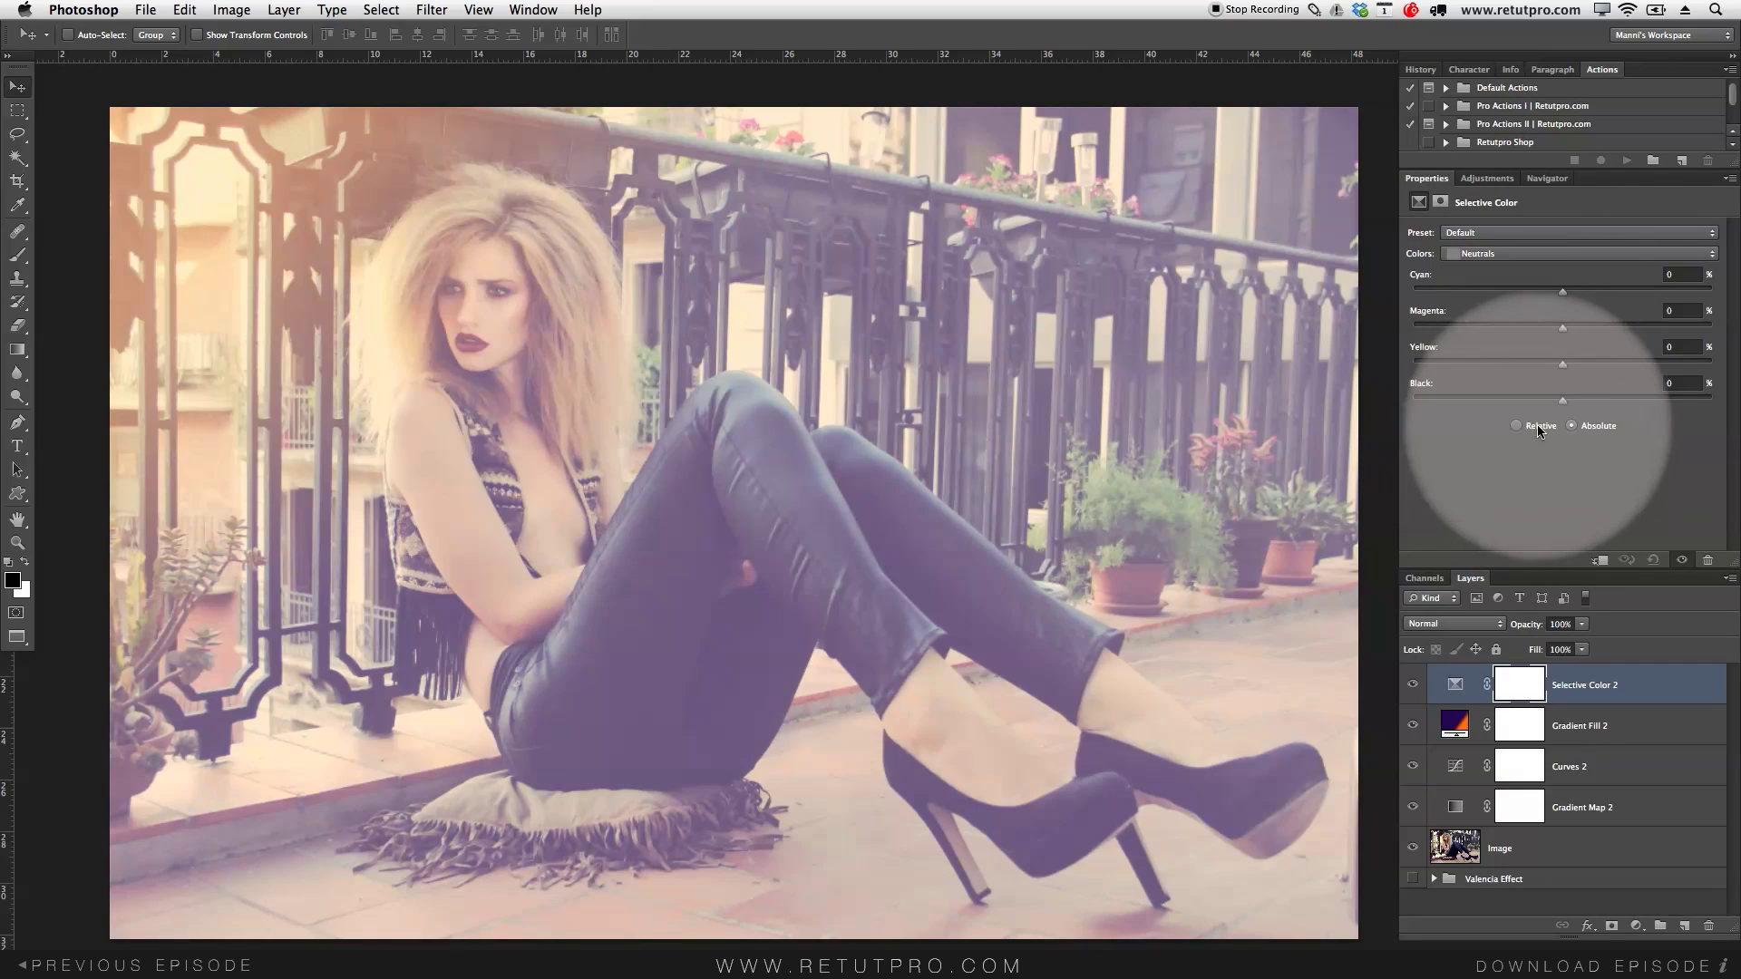
left_click(1571, 426)
left_click(1493, 255)
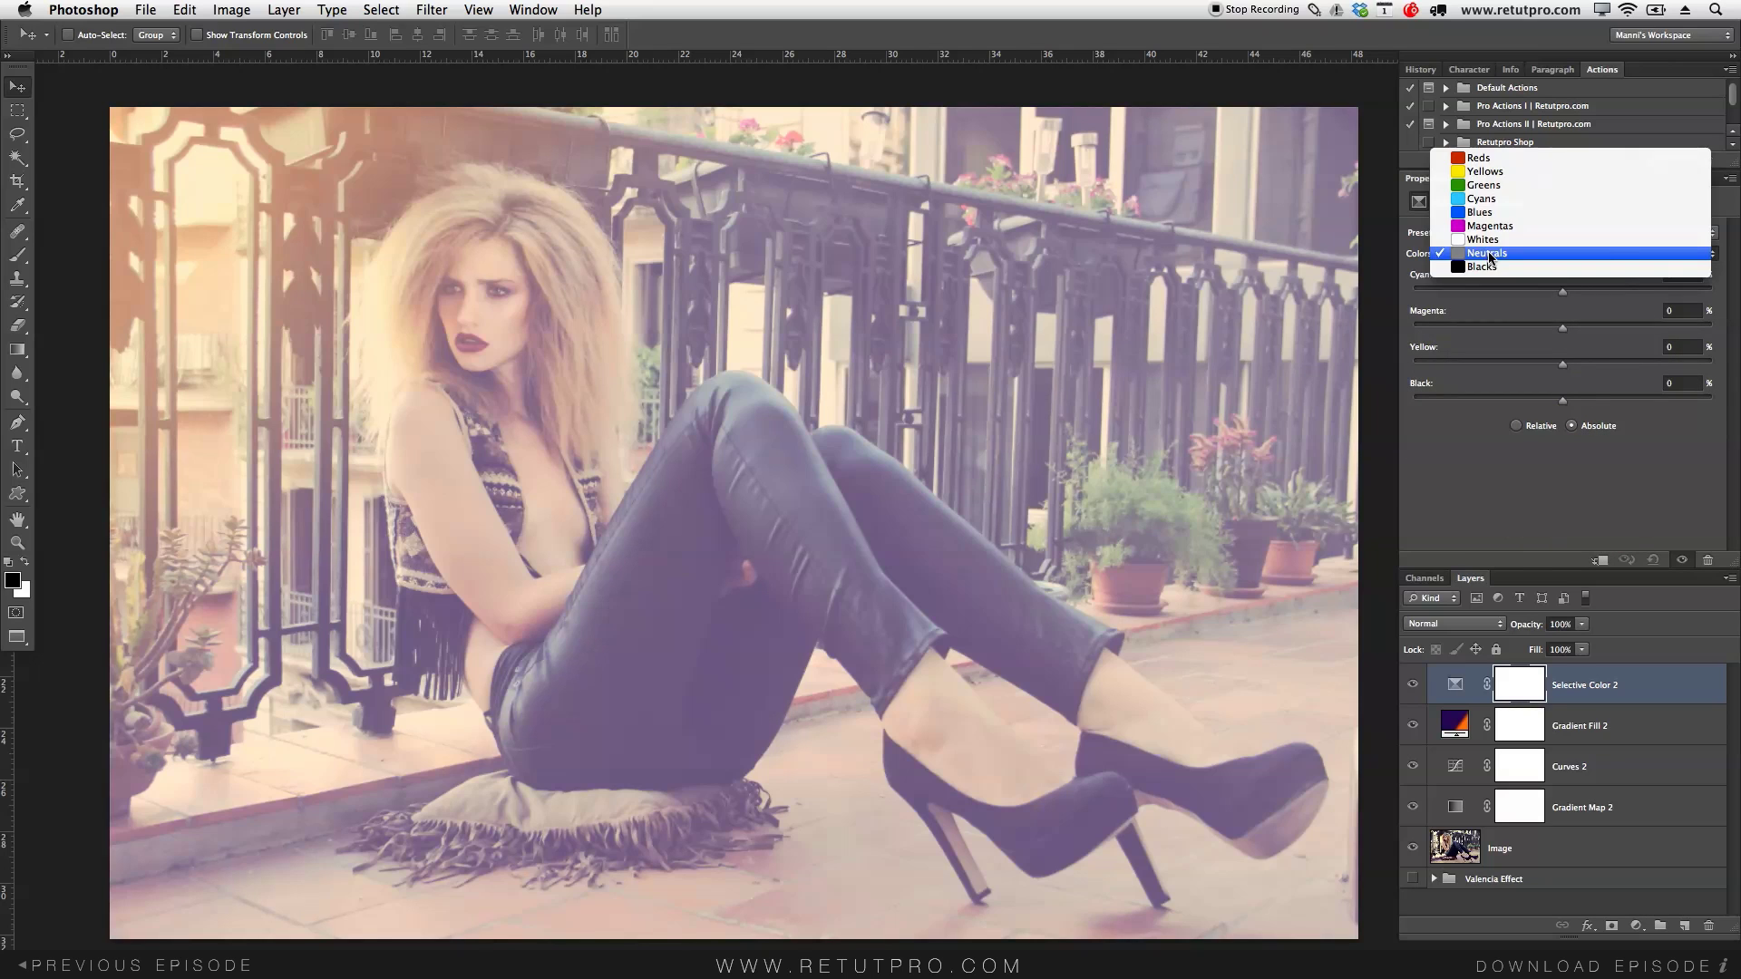
left_click(1498, 255)
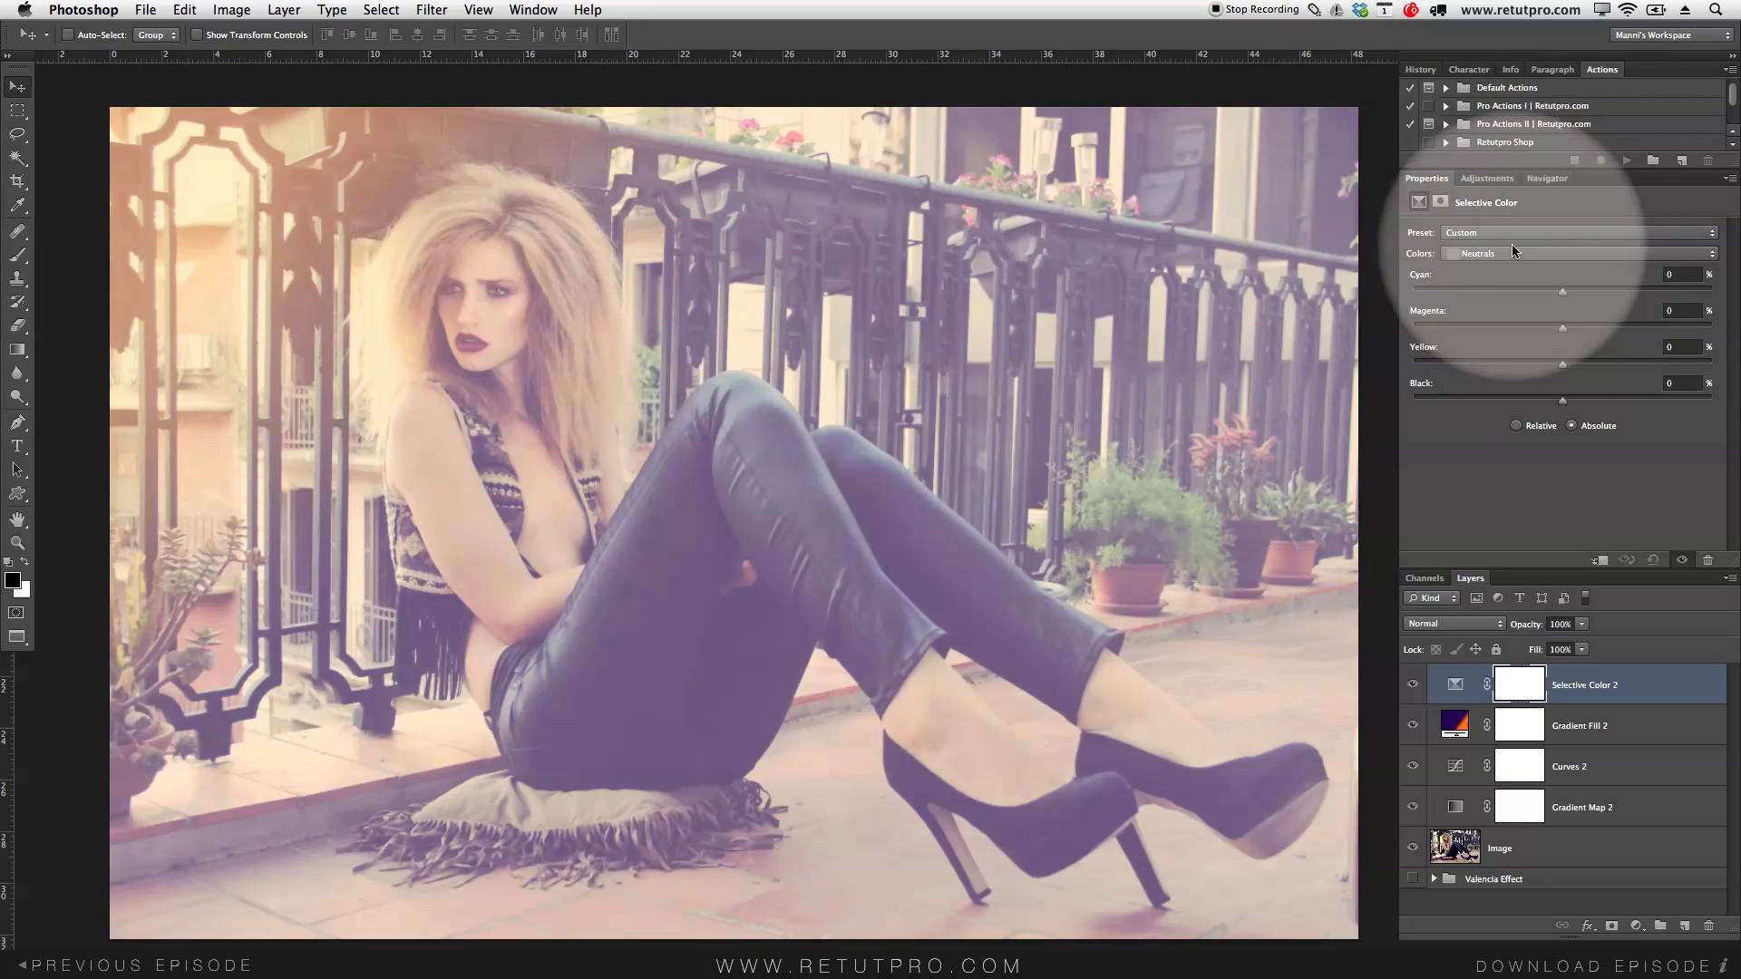
Step: Raise the black amount in the Neutrals to +18%, comparing the image with and without the Selective Color layer
left_click_drag(1564, 408, 1592, 404)
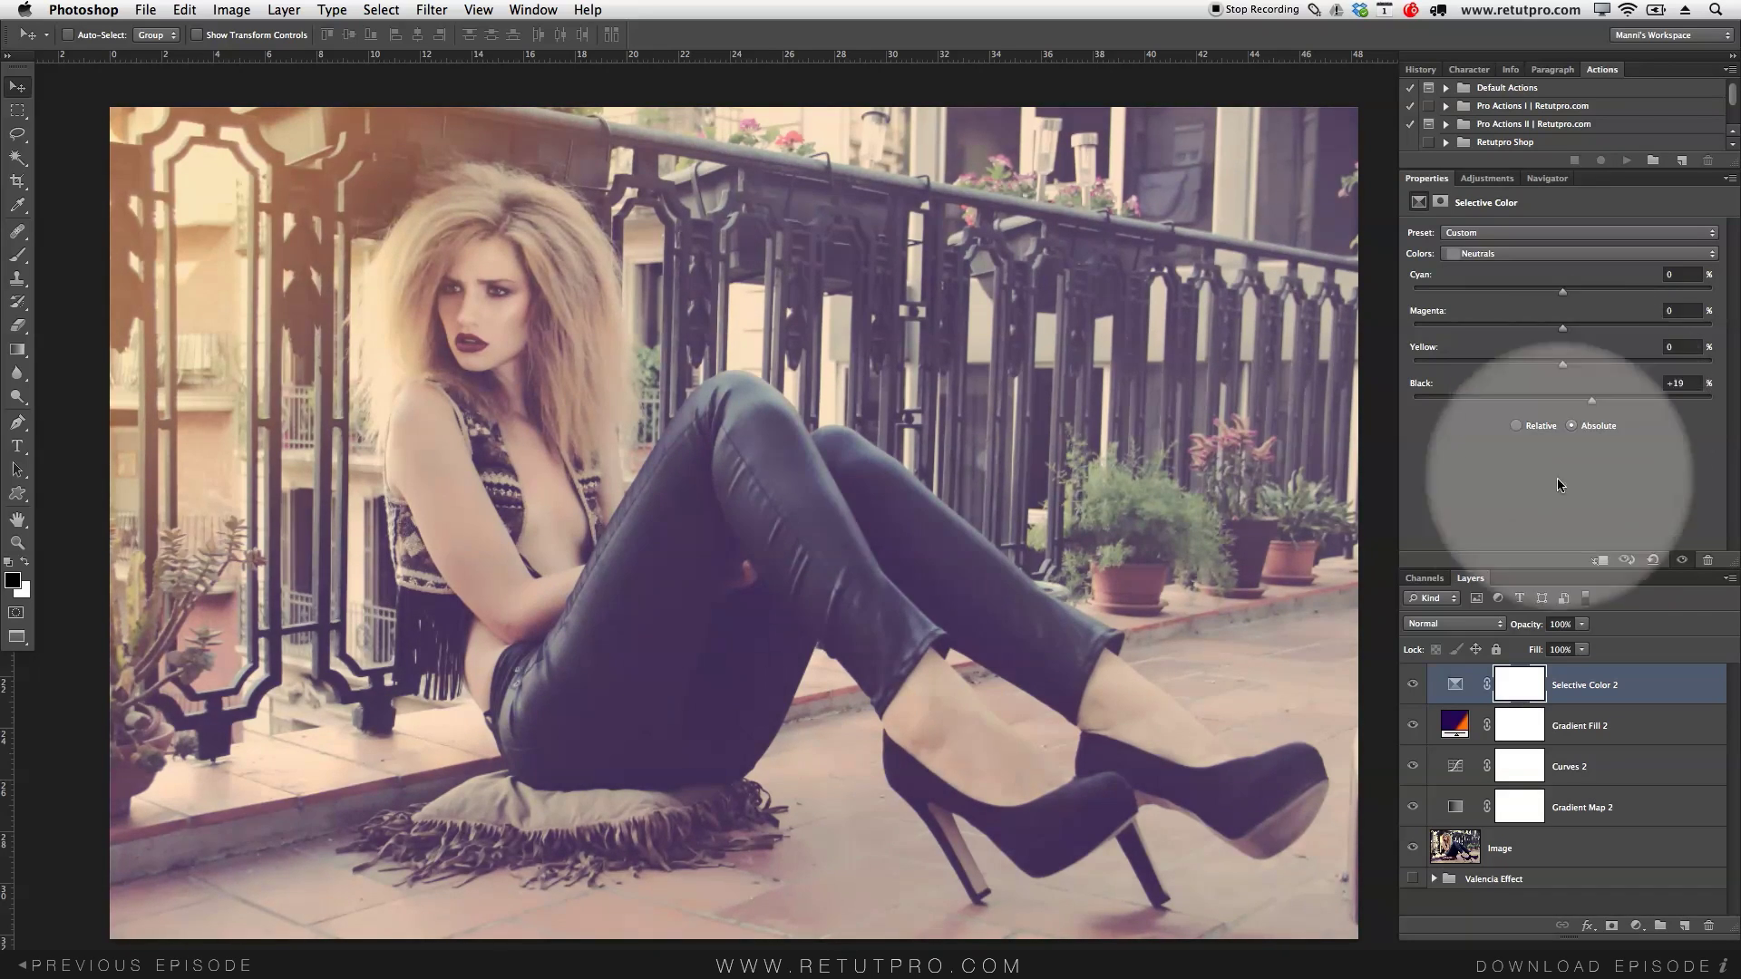
left_click(1412, 686)
left_click(1411, 687)
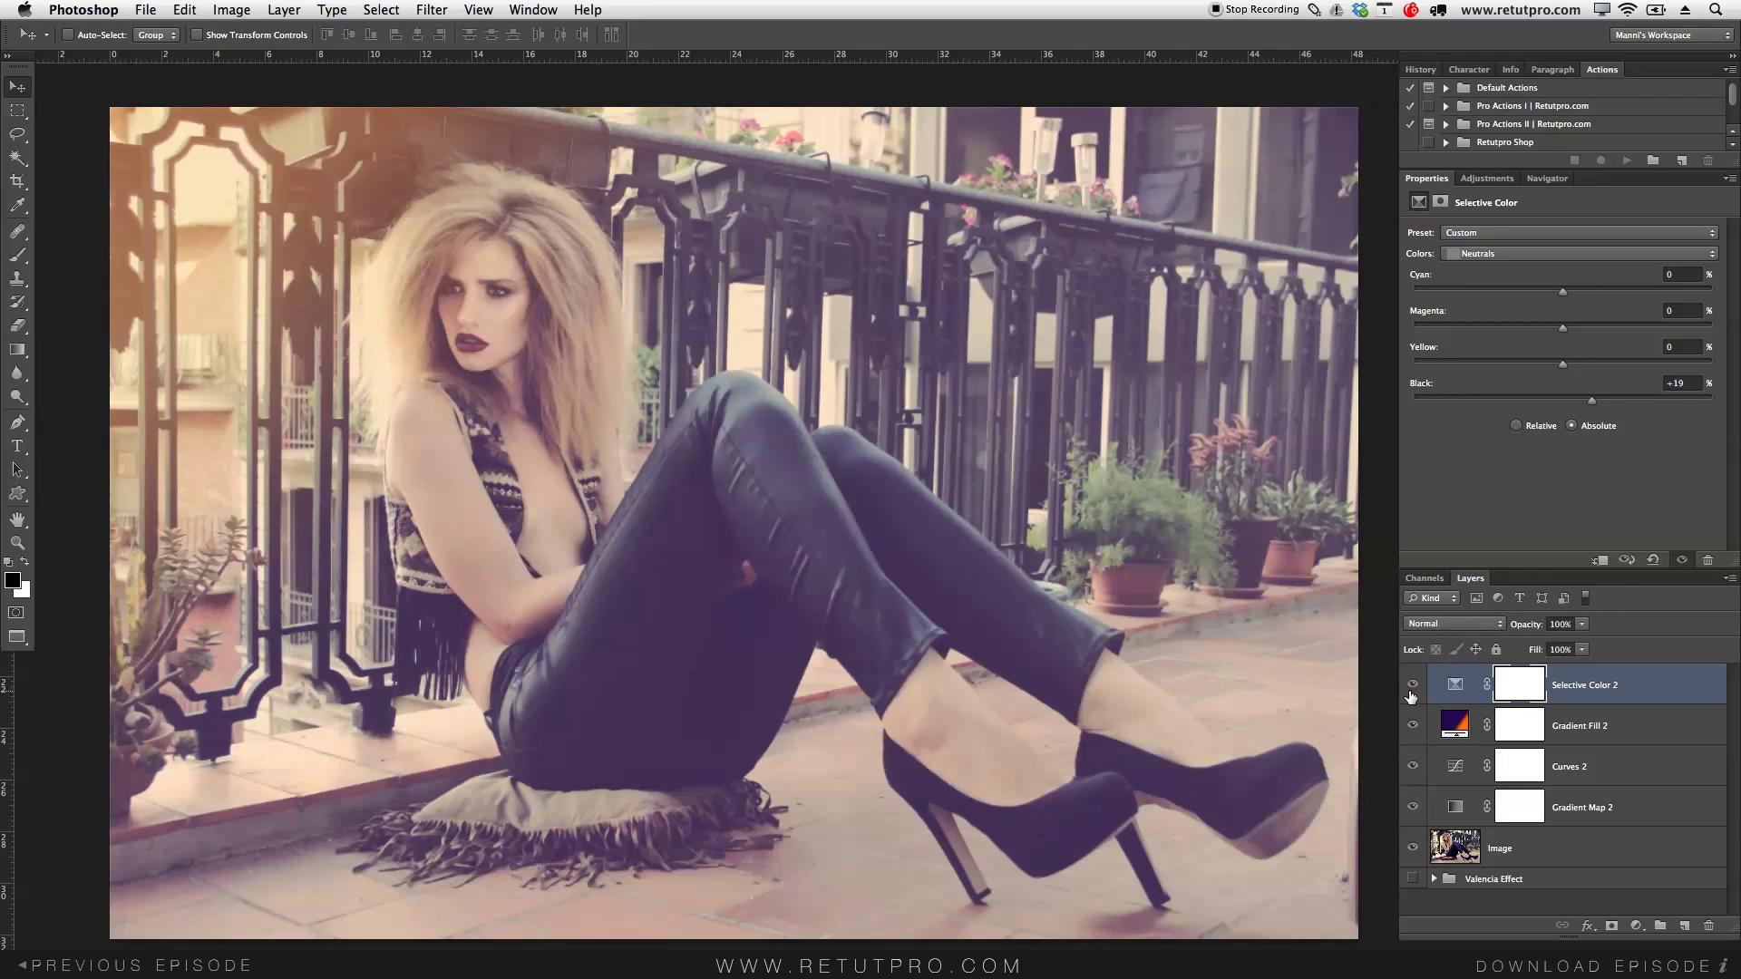
left_click(1411, 688)
left_click(1411, 687)
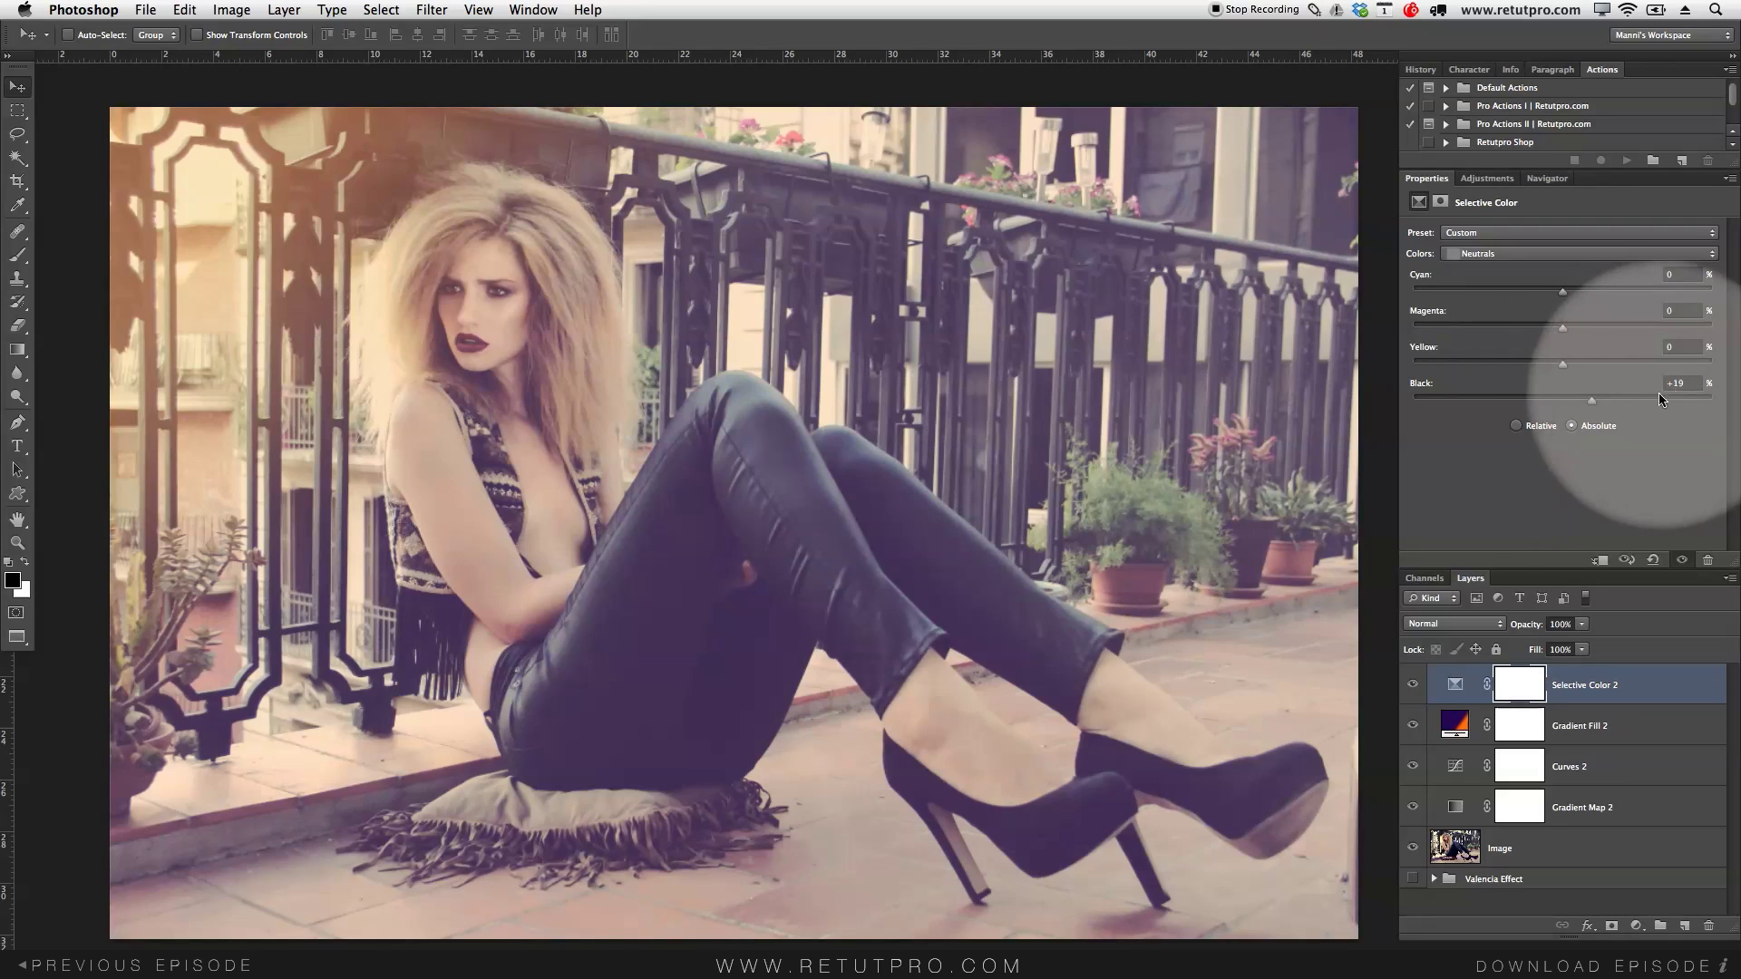
mouse_move(1593, 401)
left_mouse_down()
mouse_move(1638, 404)
mouse_move(1591, 407)
left_mouse_up()
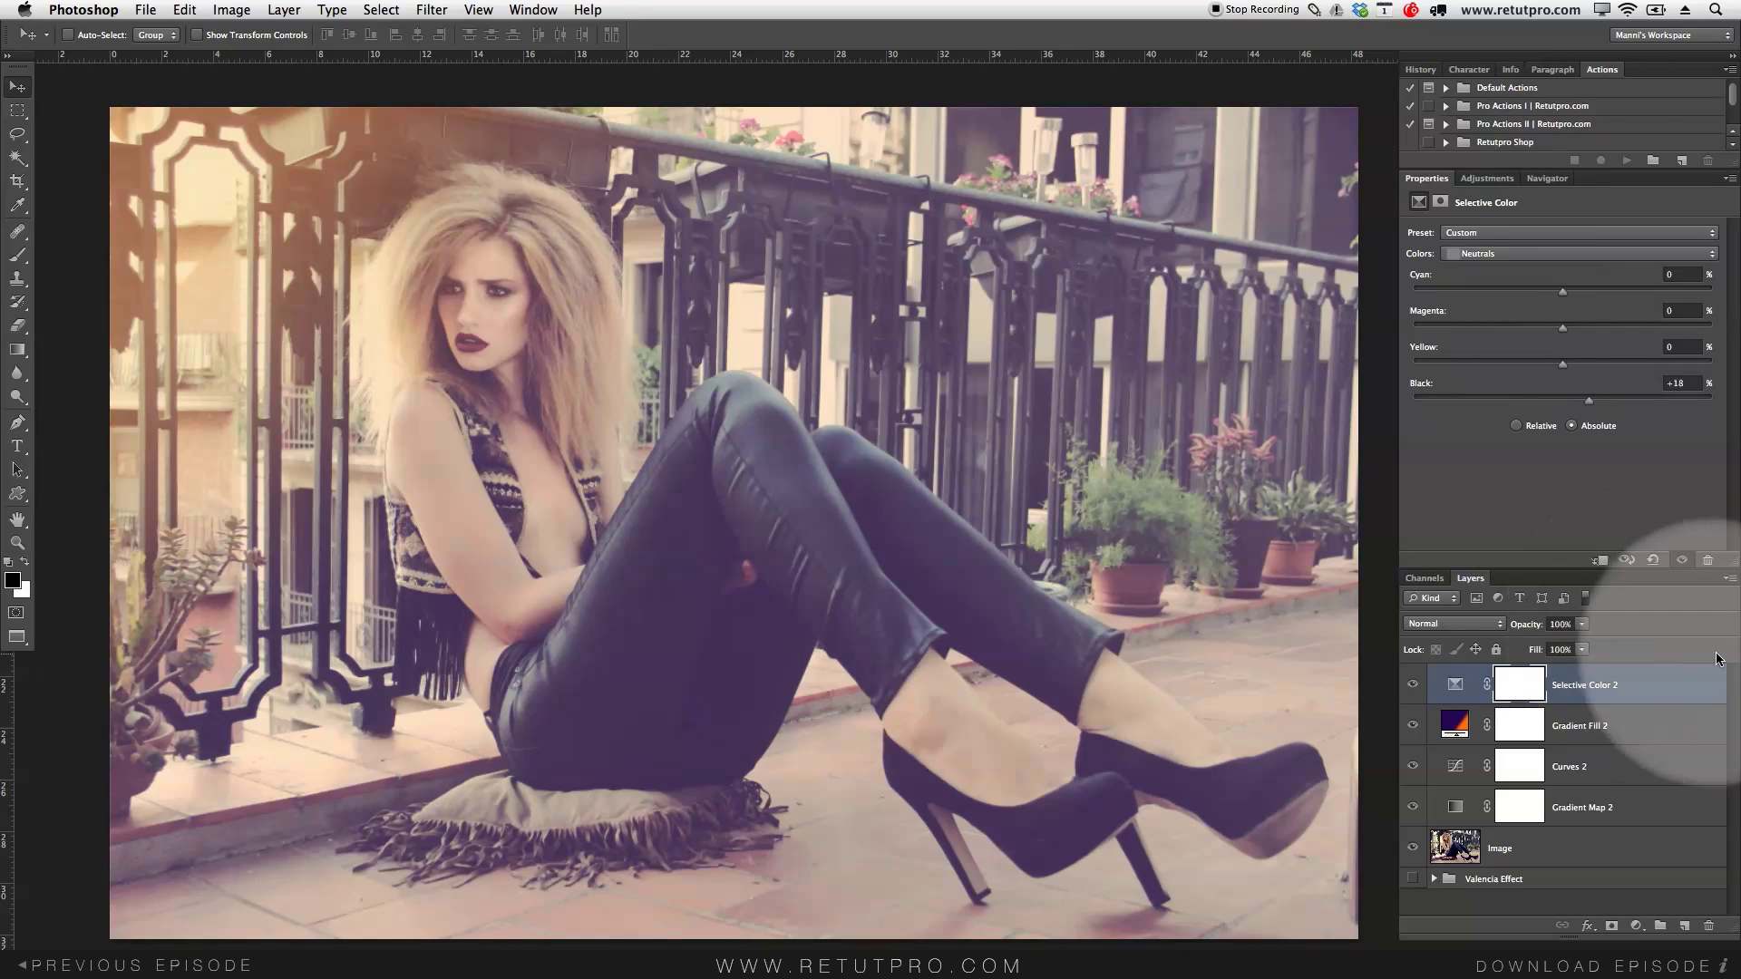
Step: Group the Selective Color, gradient fill, curves and gradient map layers and name the group Effect
left_click(1596, 806, "shift")
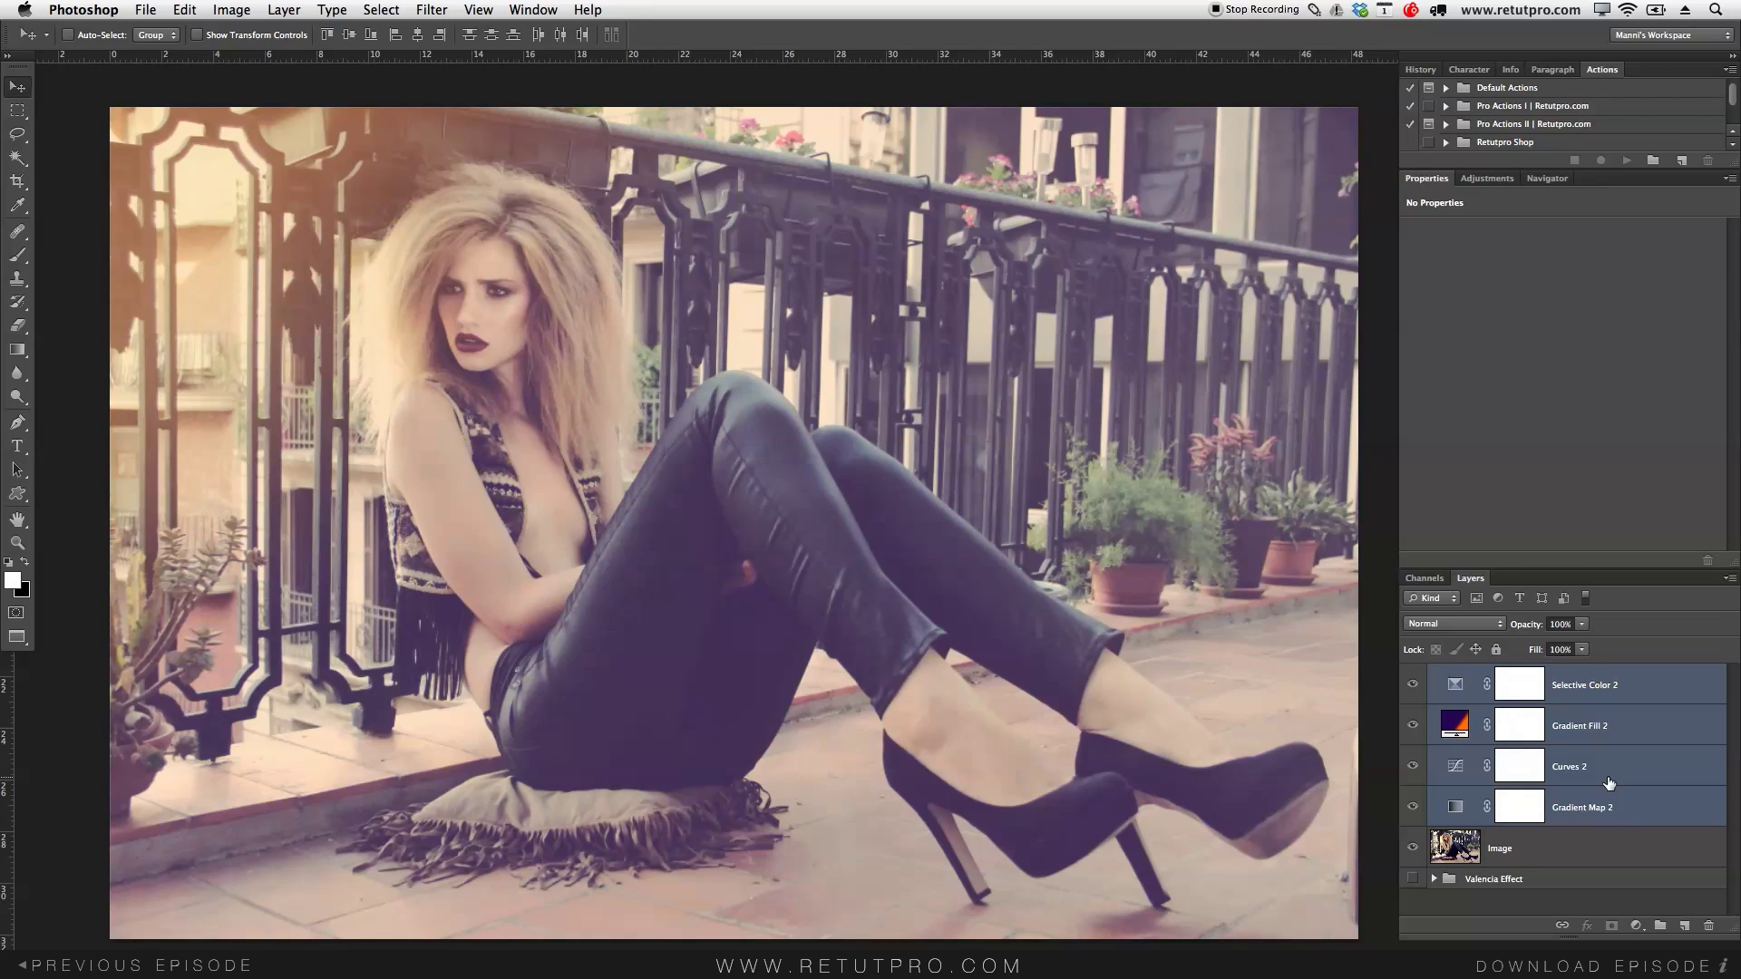
key("super+g")
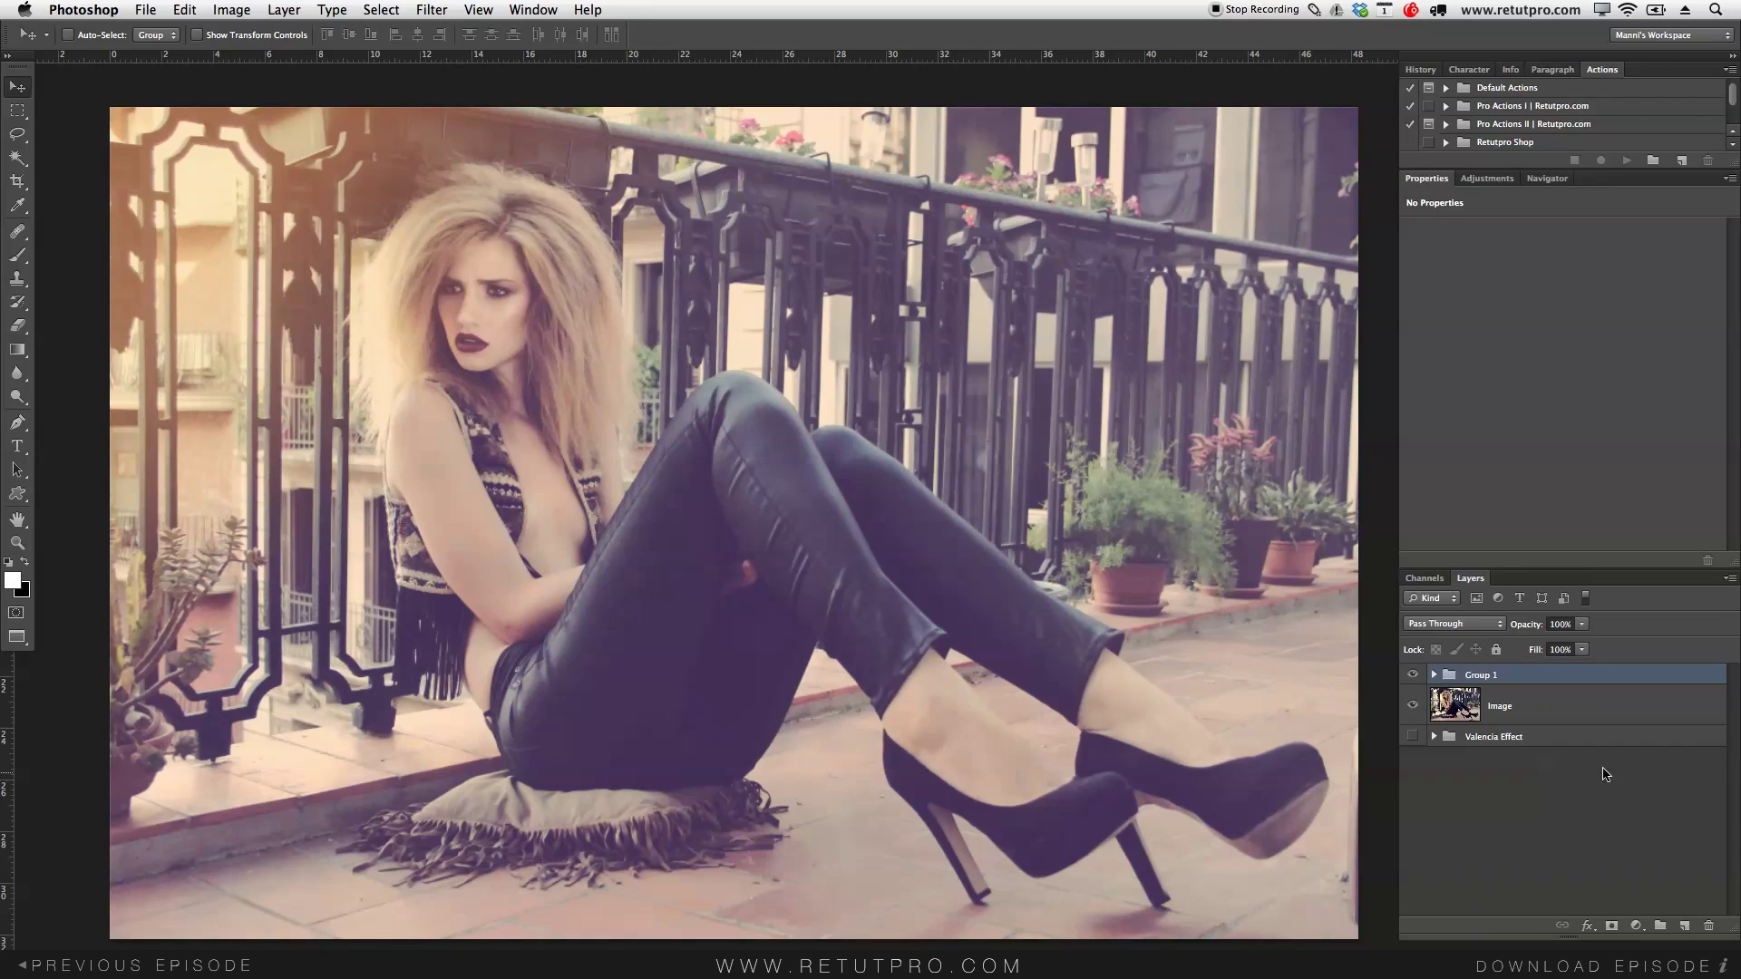
double_click(1479, 676)
key("BackSpace")
key("Return")
left_click(1469, 671)
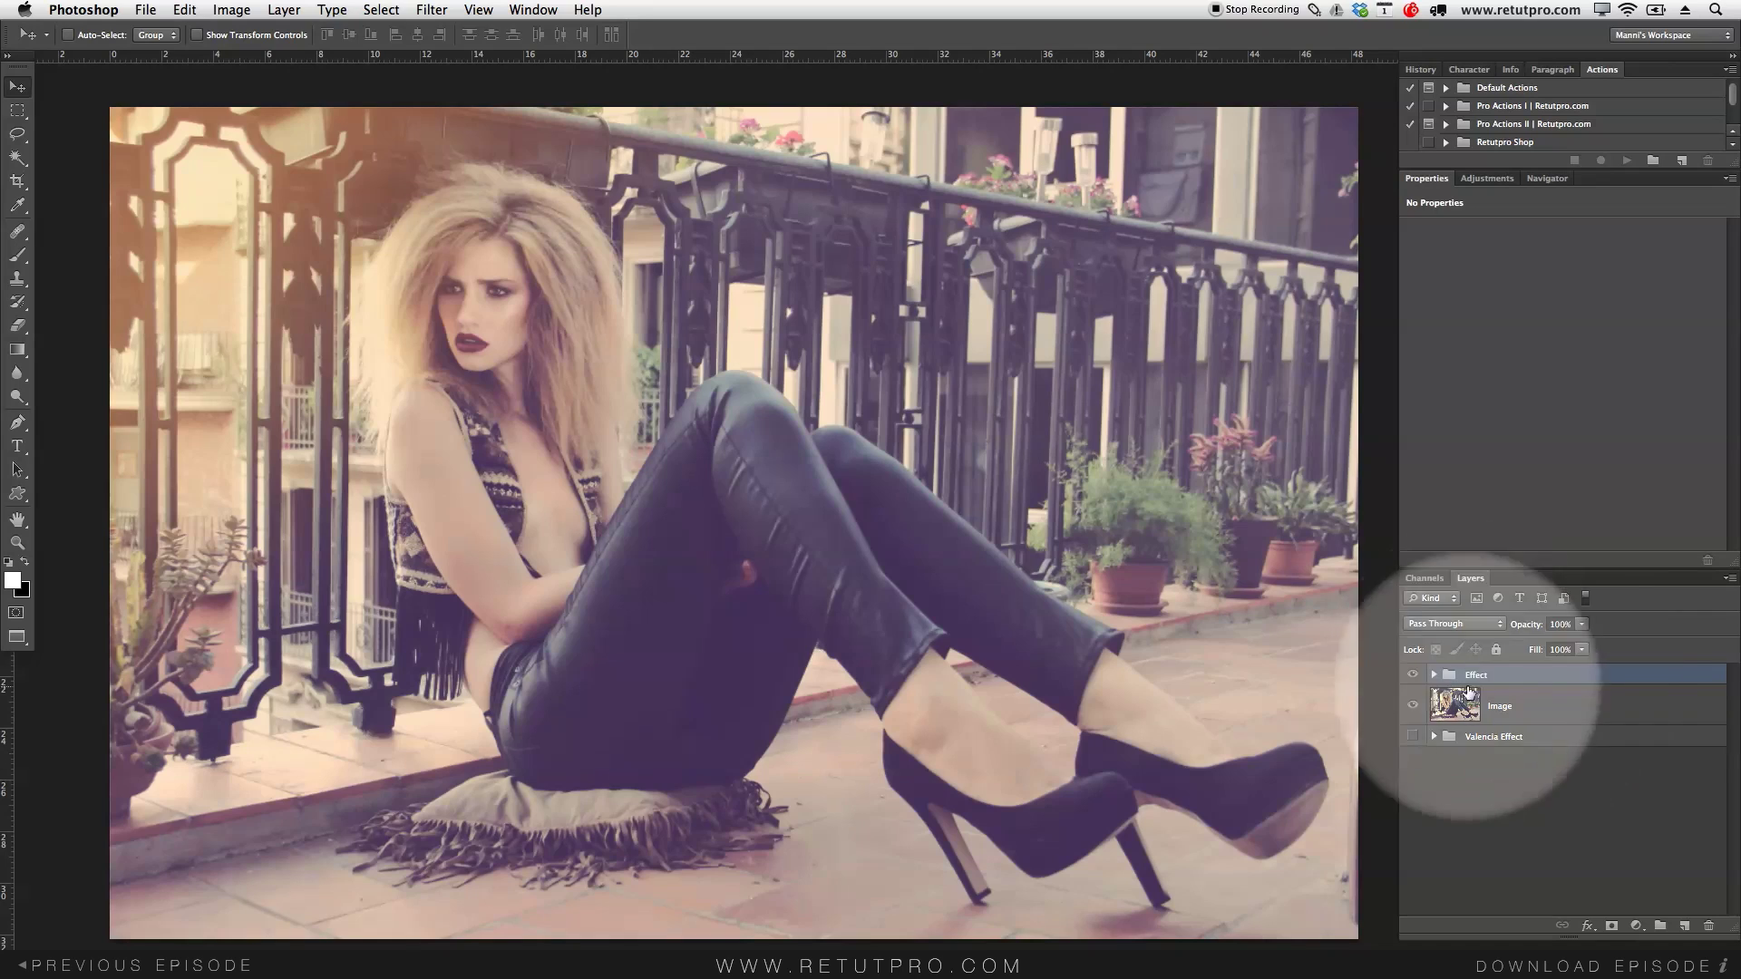
Step: Compare the photo before and after by hiding and showing the Effect group twice
left_click_drag(1527, 629, 1559, 654)
left_click(1413, 676)
left_click(1413, 676)
left_click(1412, 675)
left_click(1413, 676)
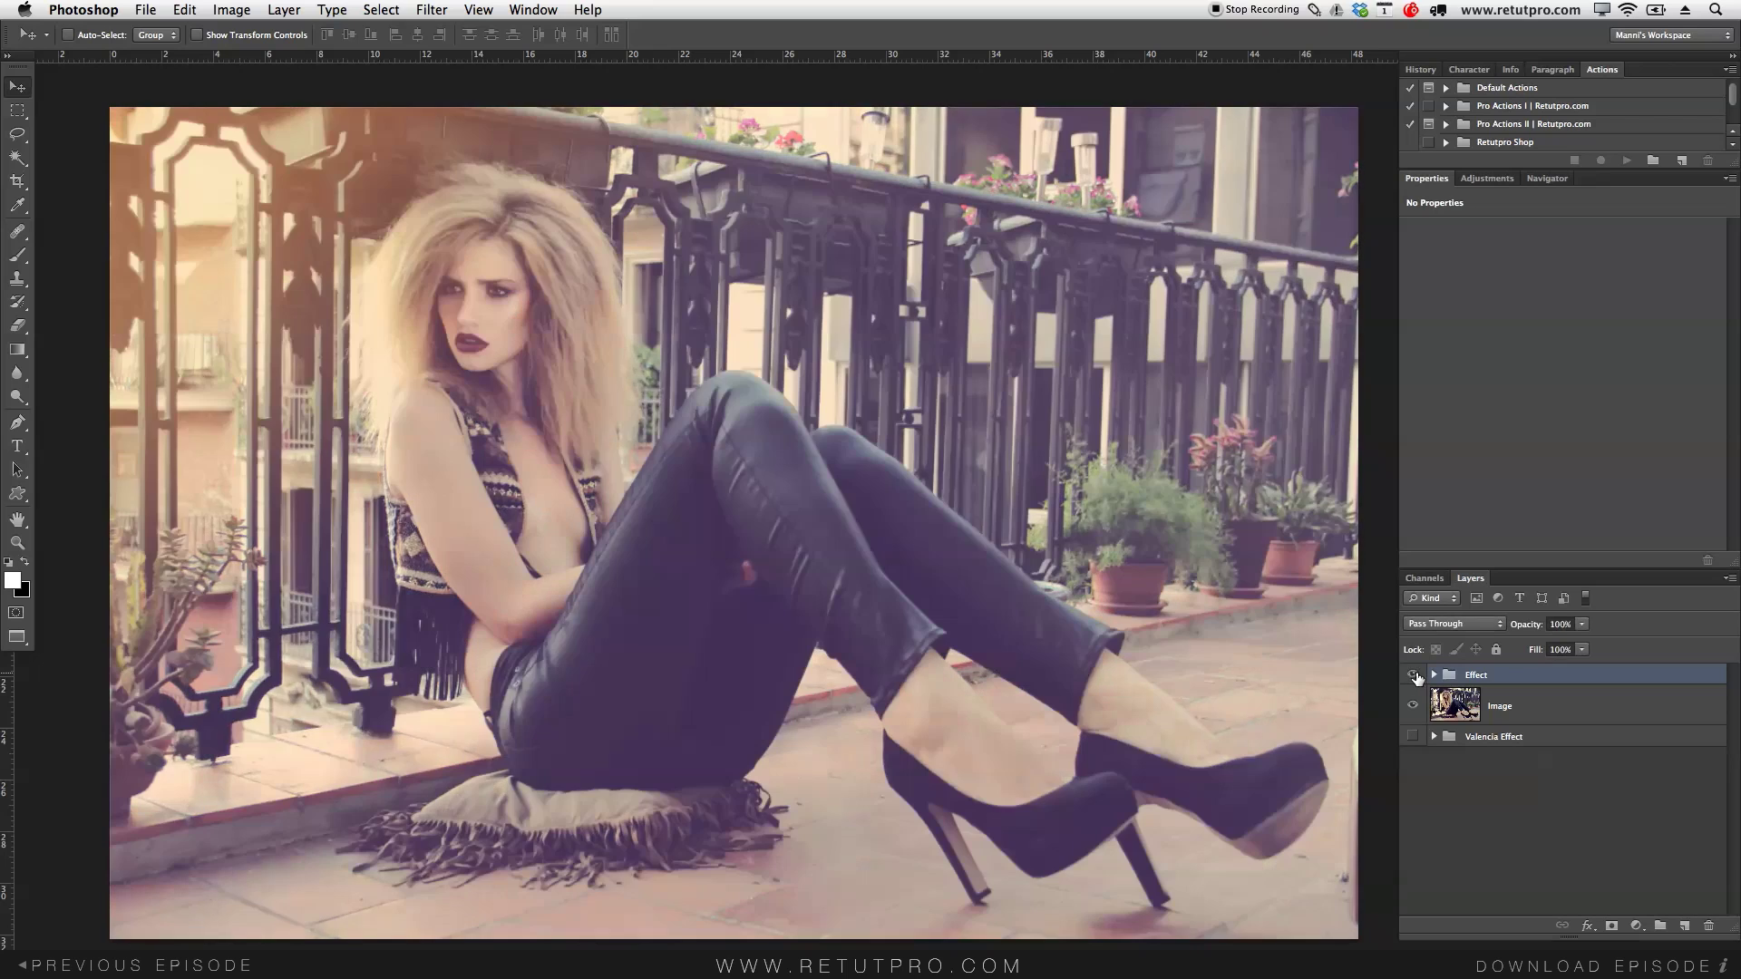
Step: Expand the Effect group and open the settings of its gradient fill layer
left_click(1434, 674)
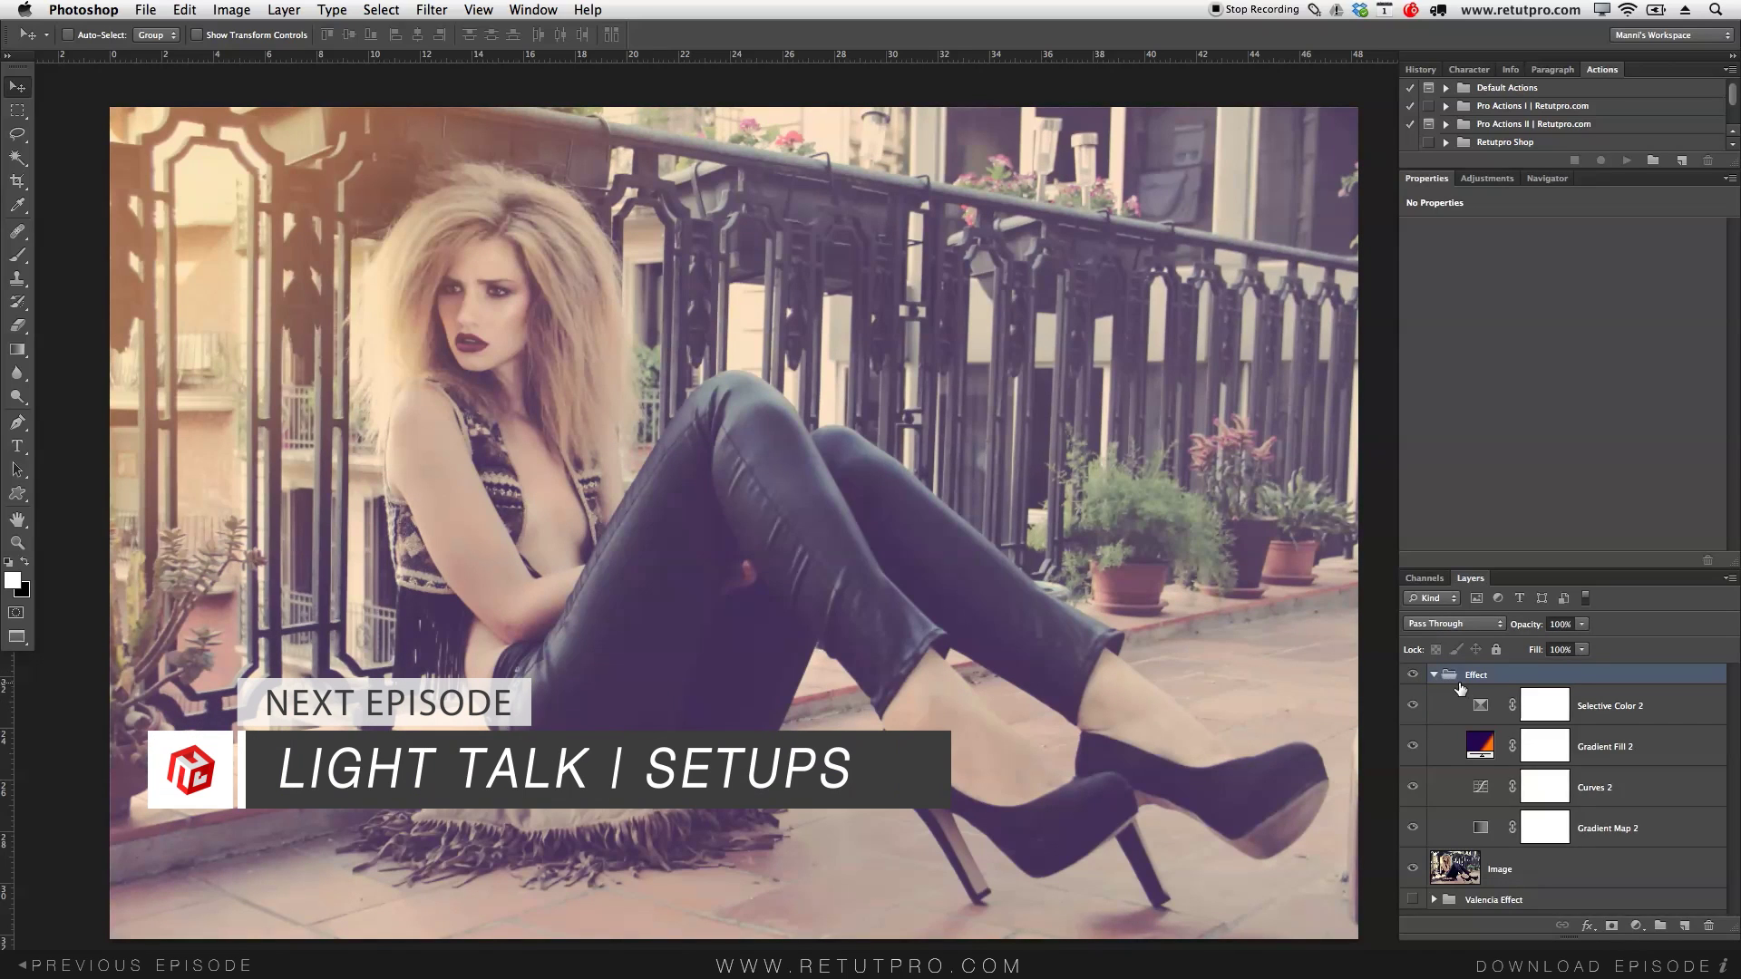
left_click(1484, 745)
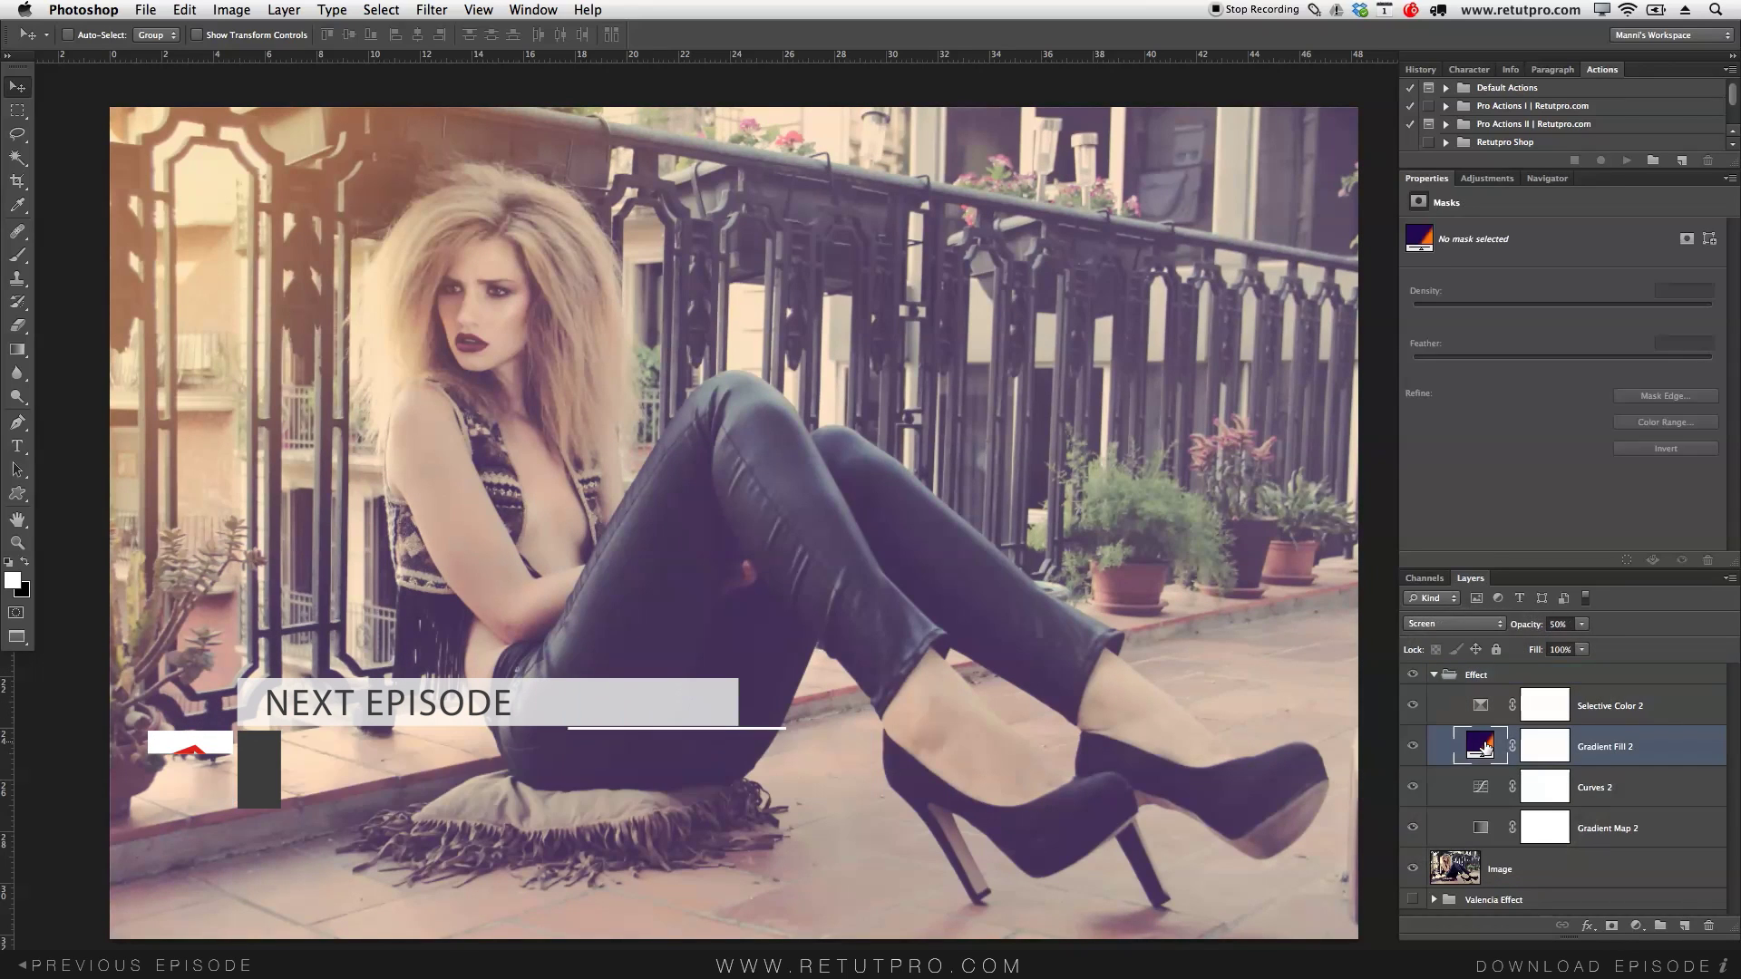
double_click(1484, 745)
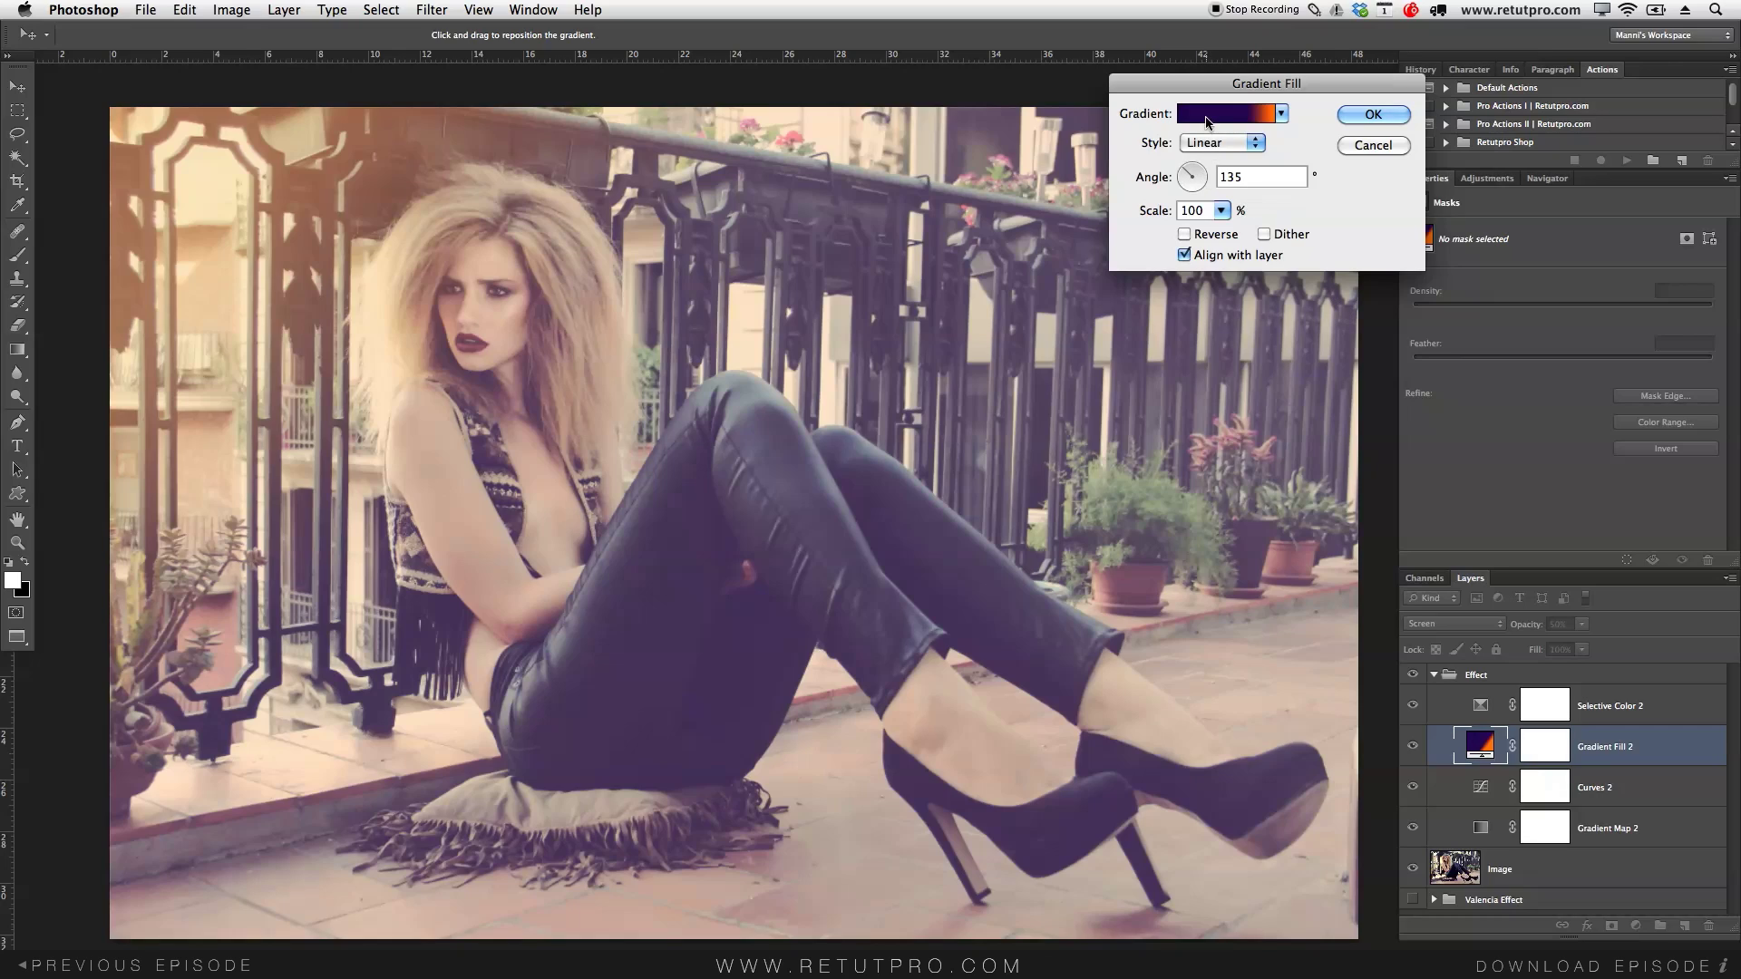